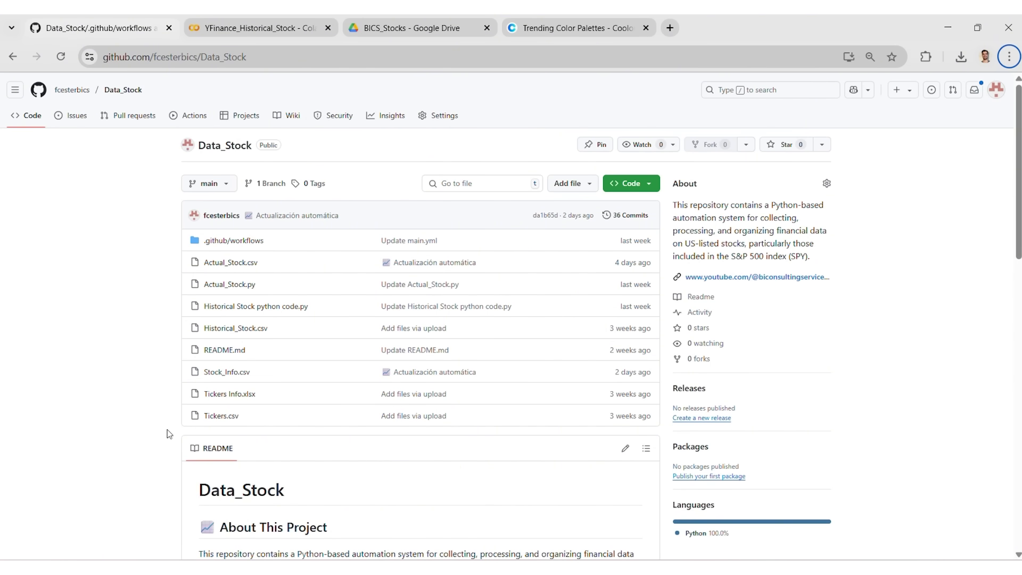
Step: Open the Tickers.csv file
scroll(161, 379, "down", 1)
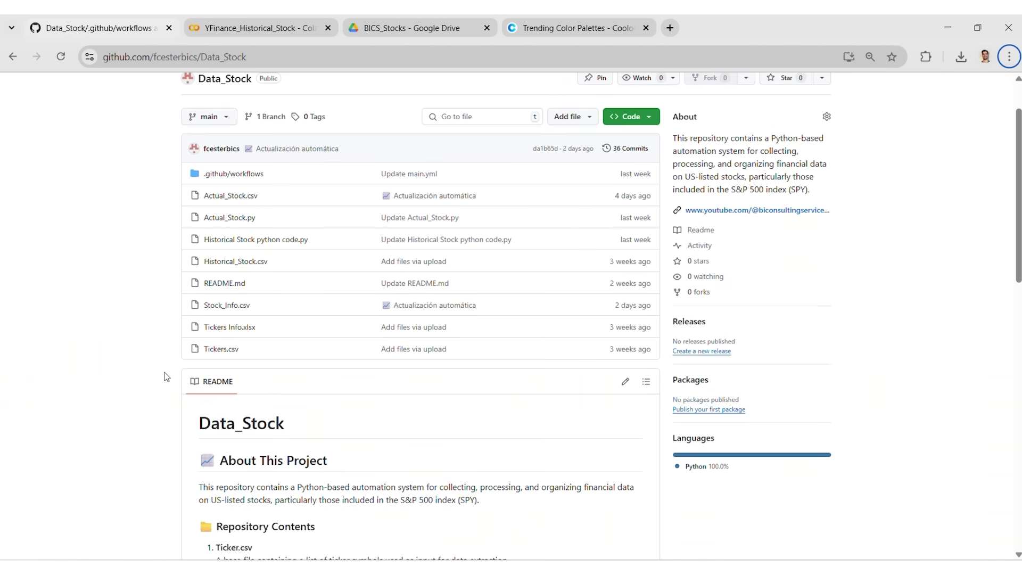
scroll(169, 335, "up", 1)
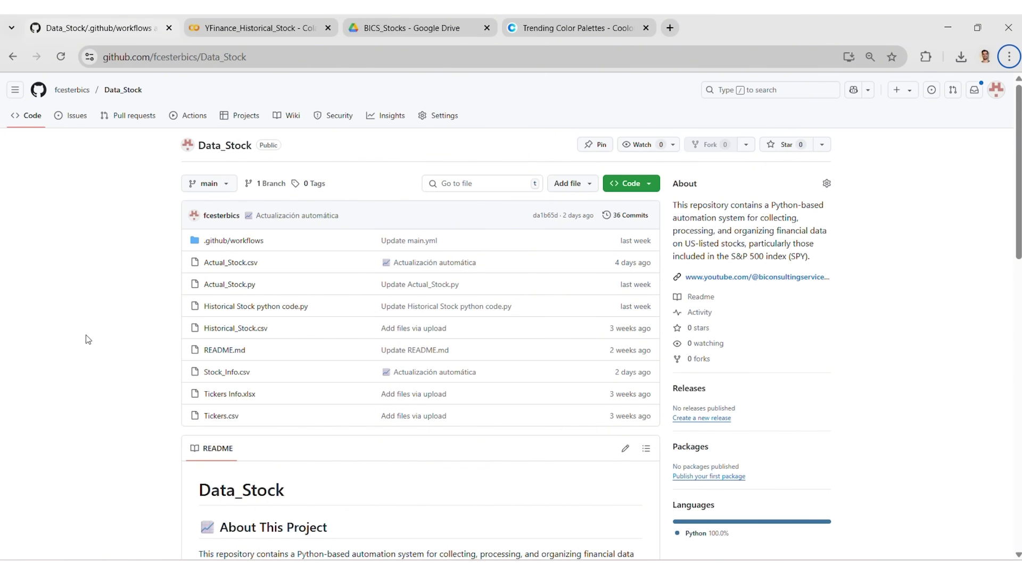
left_click(212, 420)
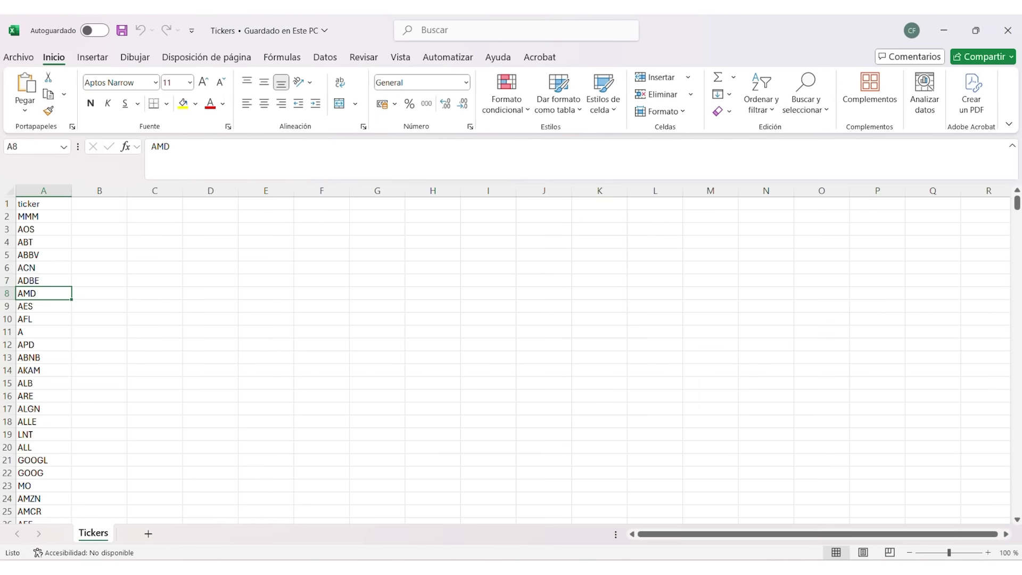
Step: Browse the column A tickers from AOS to the last entry and back to A1, then return to the browser
left_click(41, 227)
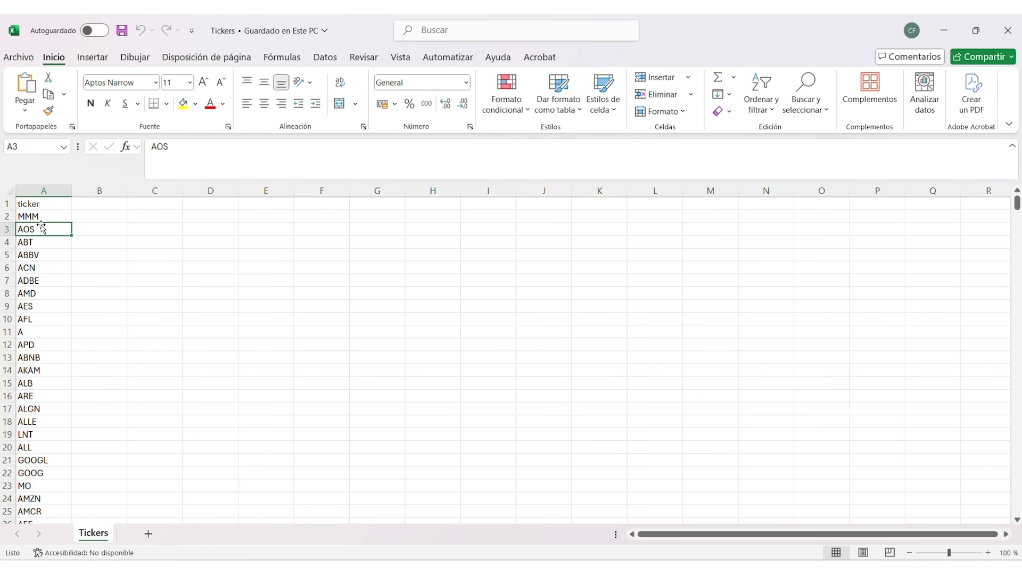
key("Down")
key("Down")
key("Down")
key("shift+Down")
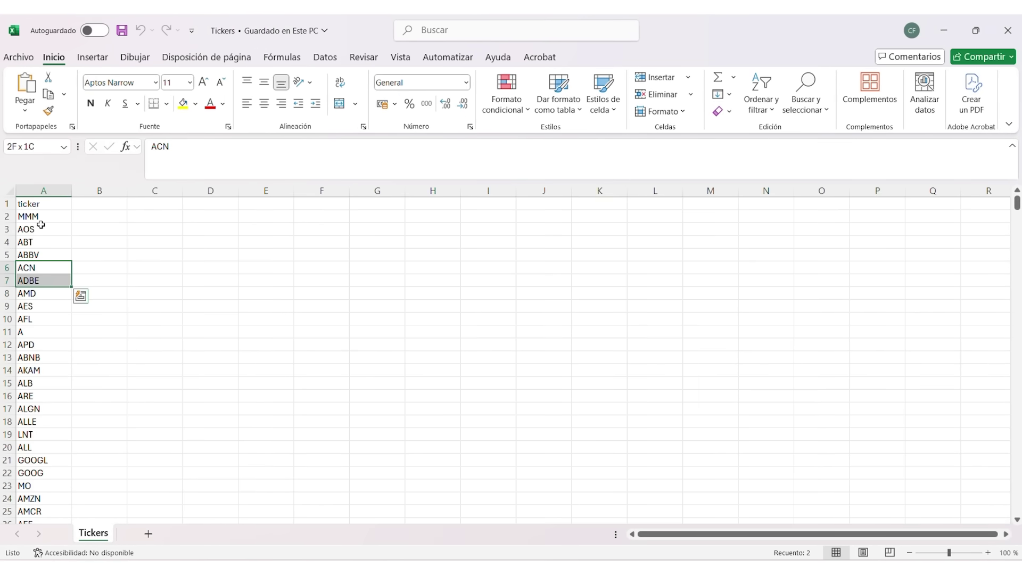
key("Down")
key("Down")
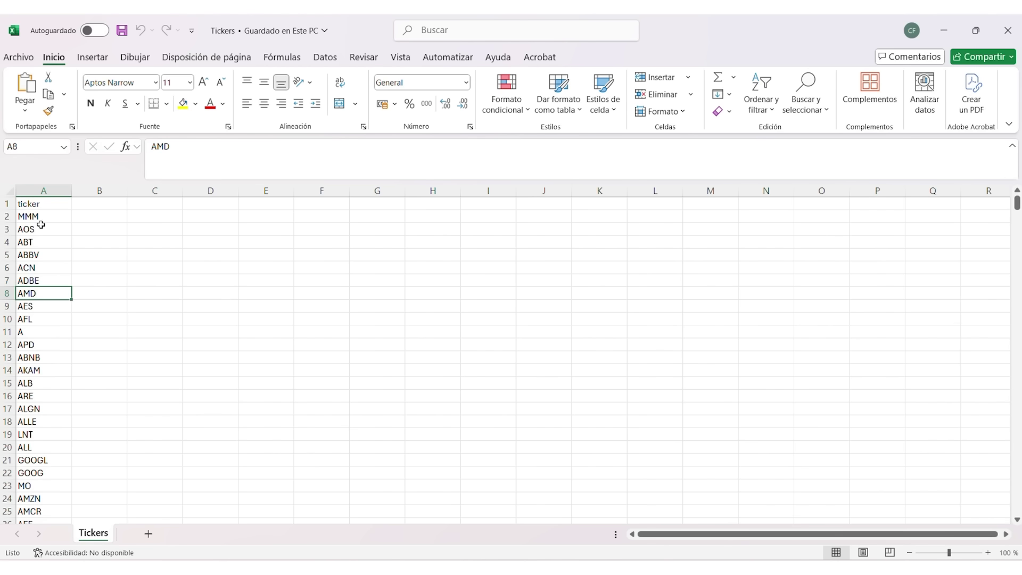
key("Down")
key("ctrl+Down")
key("ctrl+Up")
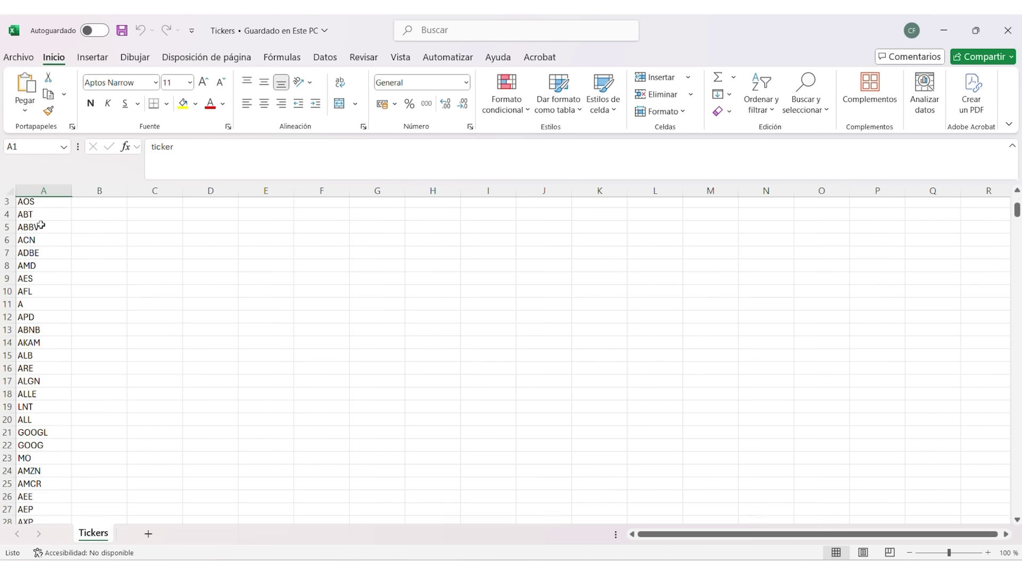
key("alt+Tab")
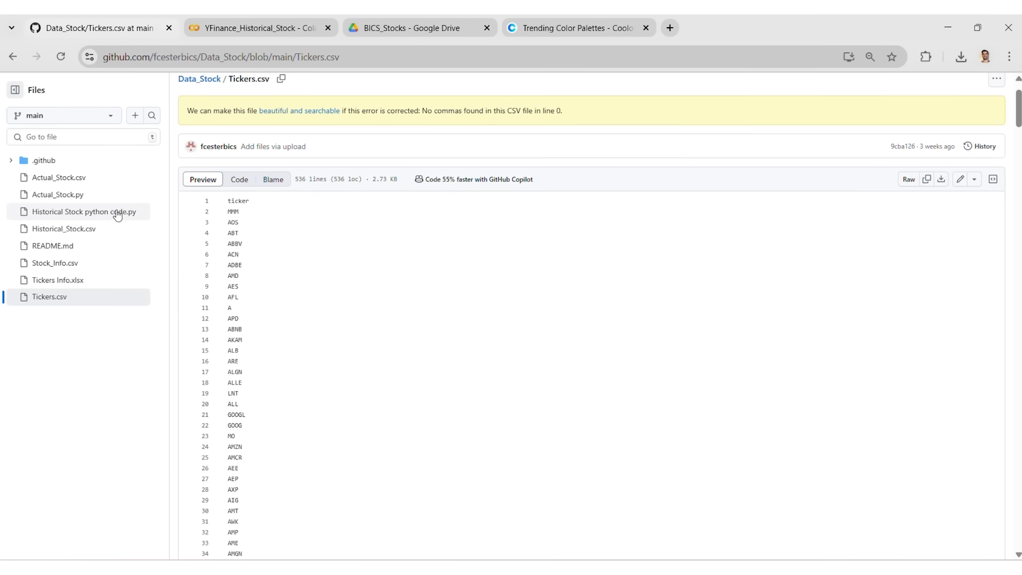
Step: In Historical Stock python code.py, highlight the Drive mount comment, FILE_NAME path and tickers CSV path
left_click(118, 215)
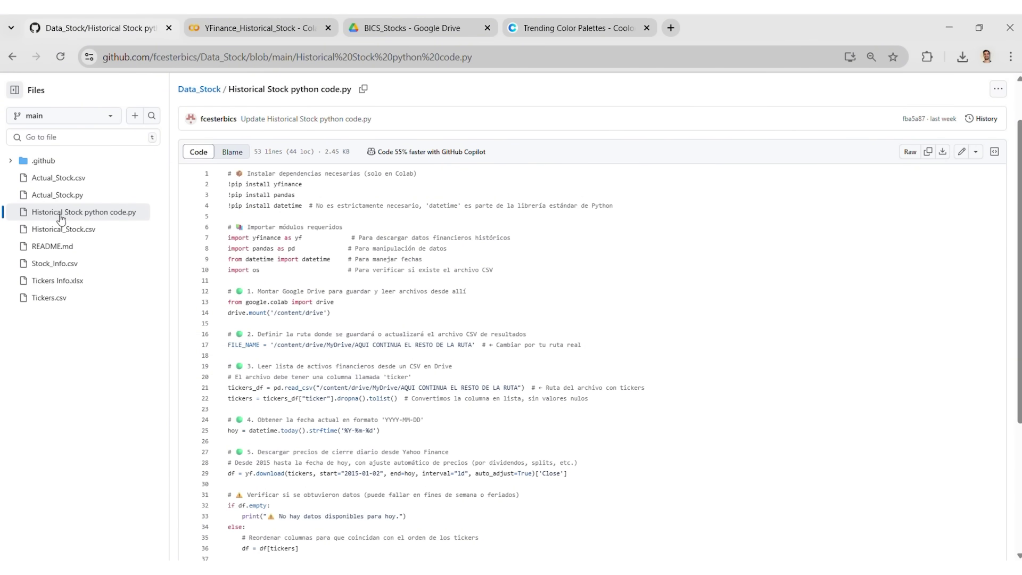
scroll(243, 209, "down", 1)
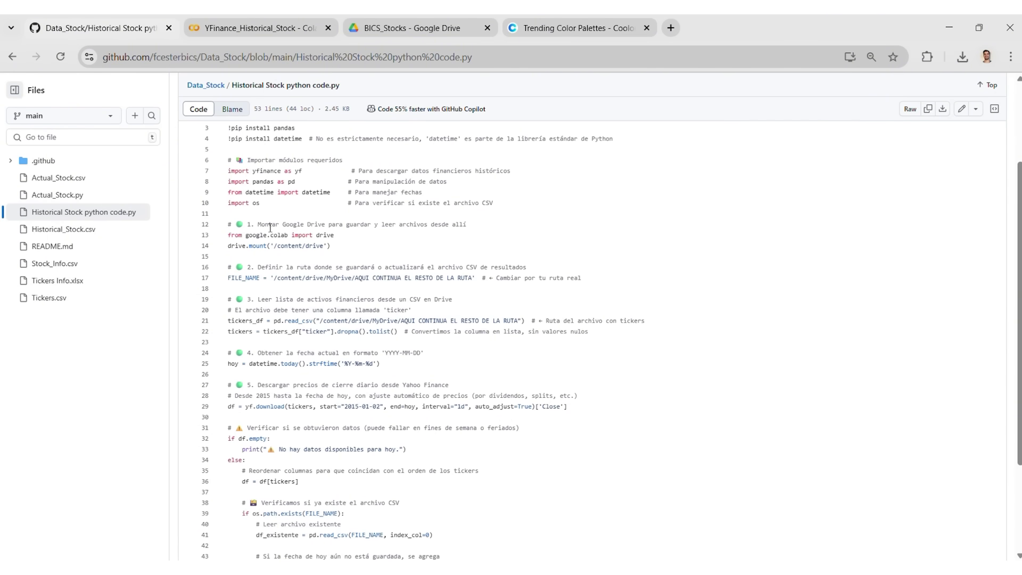
left_click_drag(251, 226, 459, 225)
scroll(274, 233, "down", 1)
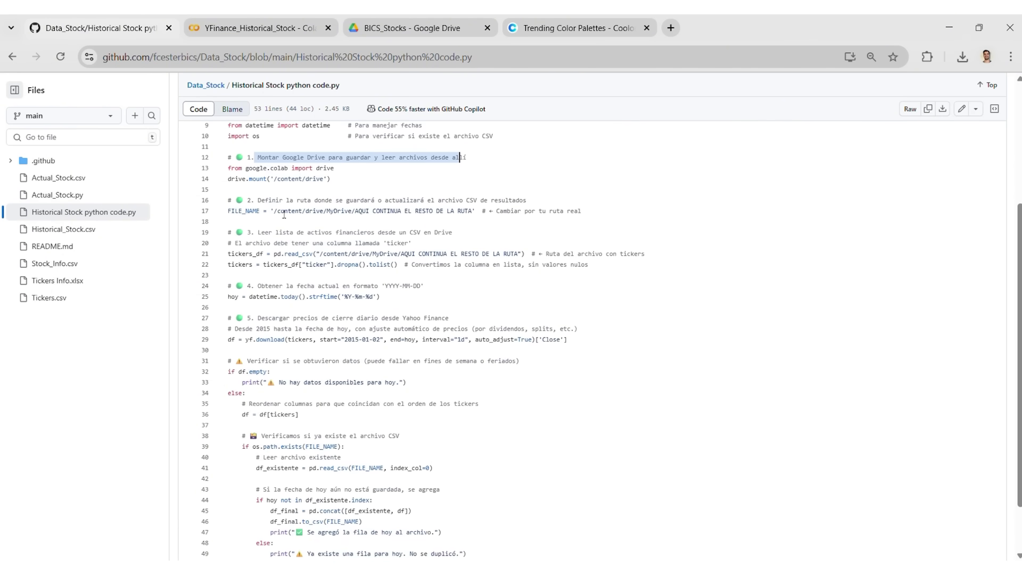
left_click_drag(273, 210, 456, 211)
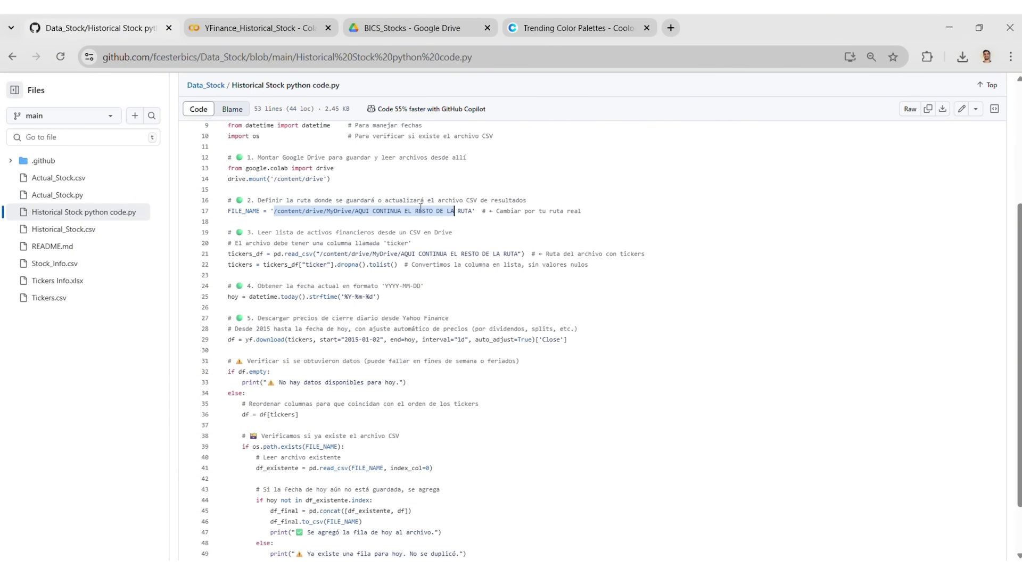
scroll(350, 205, "down", 1)
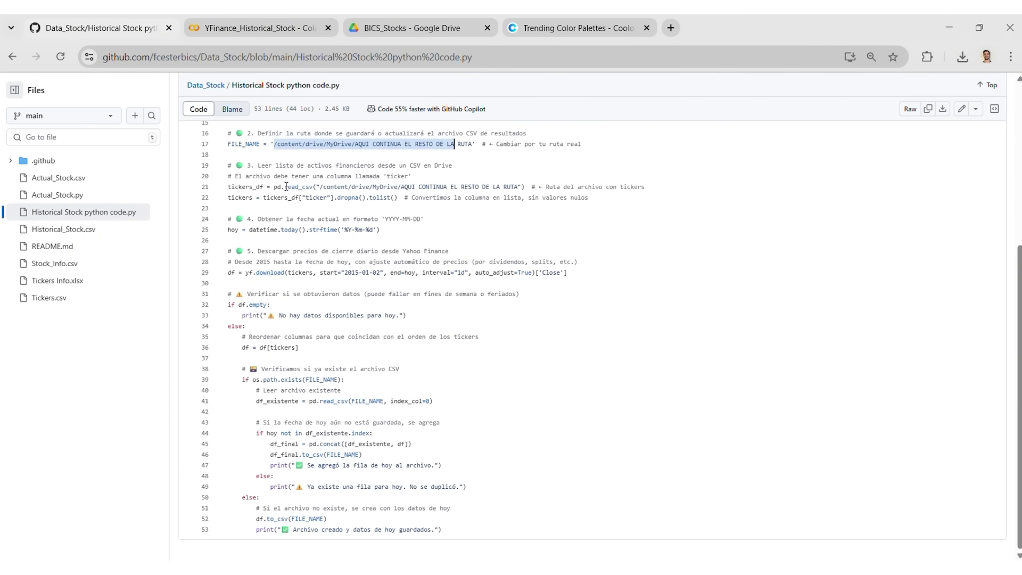
left_click_drag(281, 187, 524, 189)
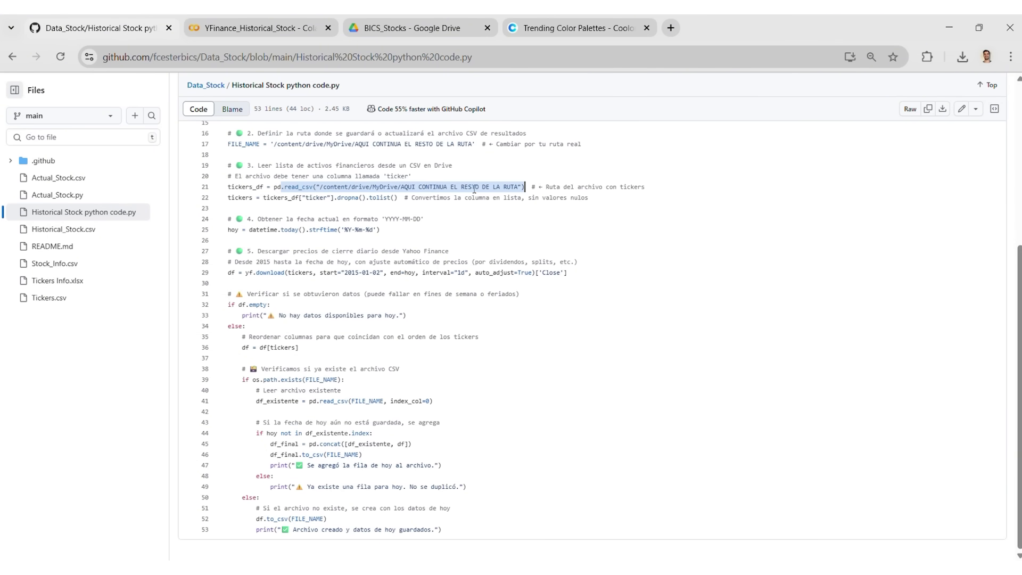
Step: Highlight the today's-date line, the download call on line 29 and the CSV saving logic in lines 32–53
scroll(394, 195, "up", 1)
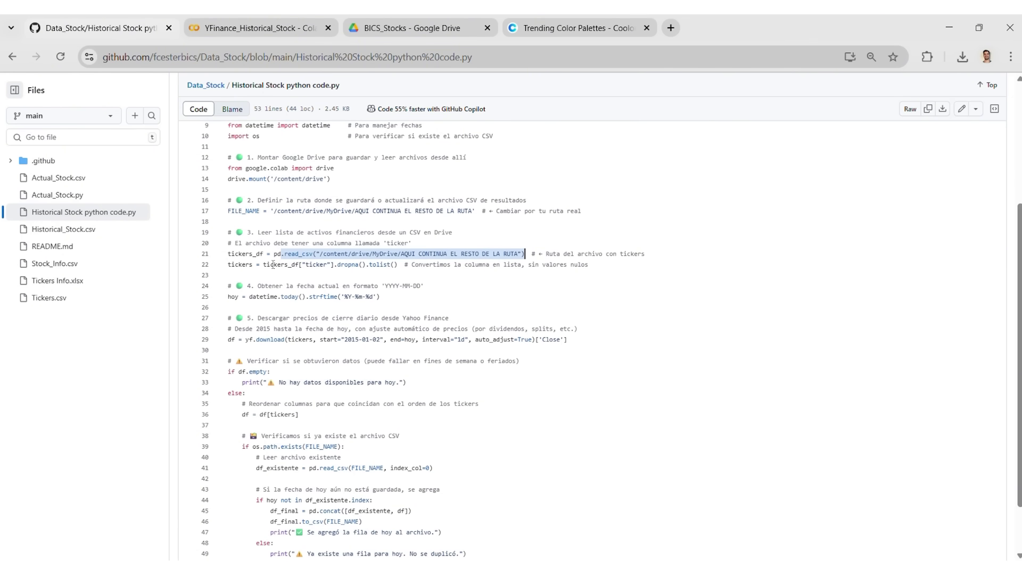
mouse_move(225, 297)
left_mouse_down()
mouse_move(377, 298)
mouse_move(229, 308)
left_mouse_up()
left_click(279, 339)
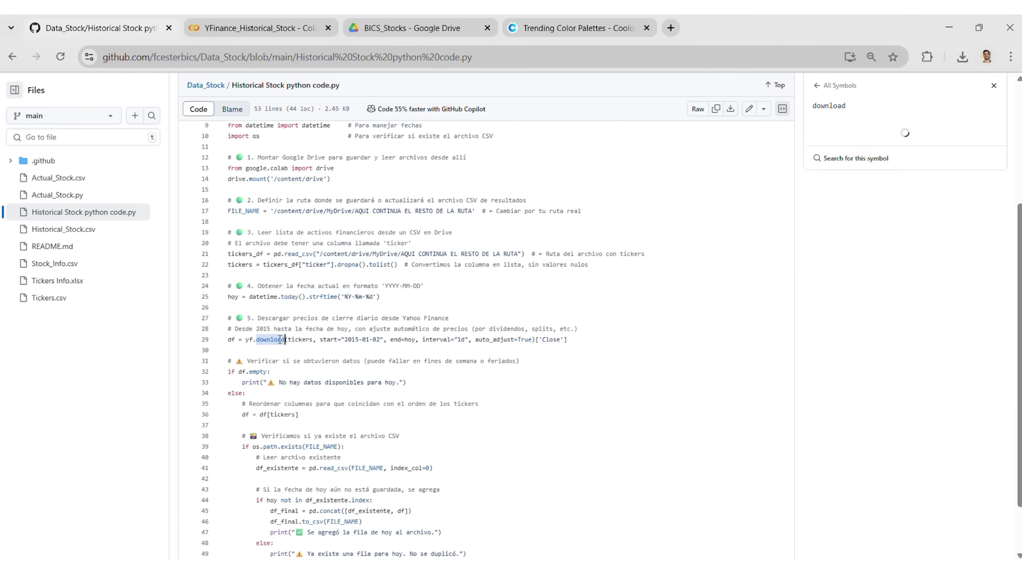
triple_click(358, 344)
scroll(409, 353, "down", 1)
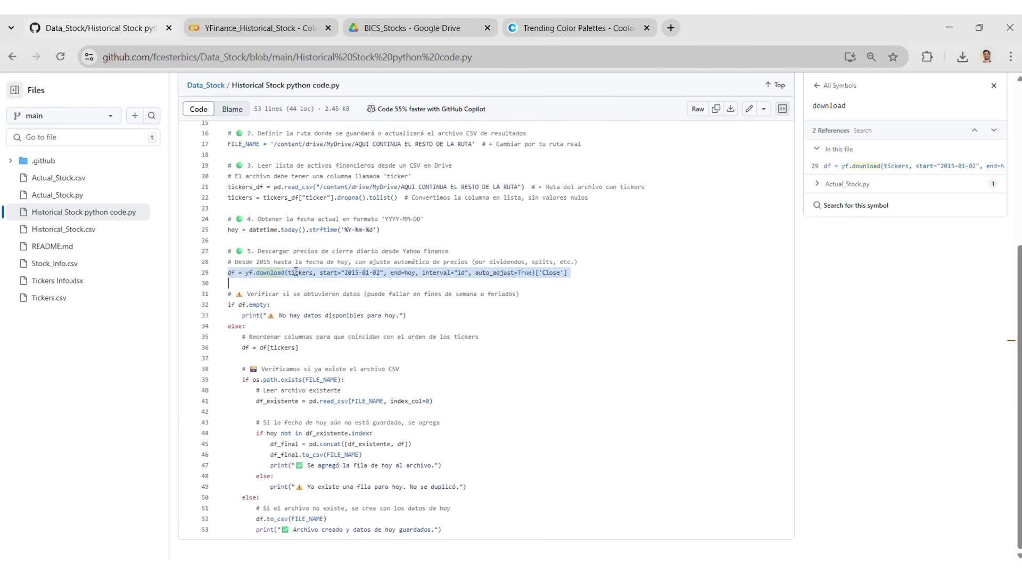
left_click_drag(221, 304, 443, 530)
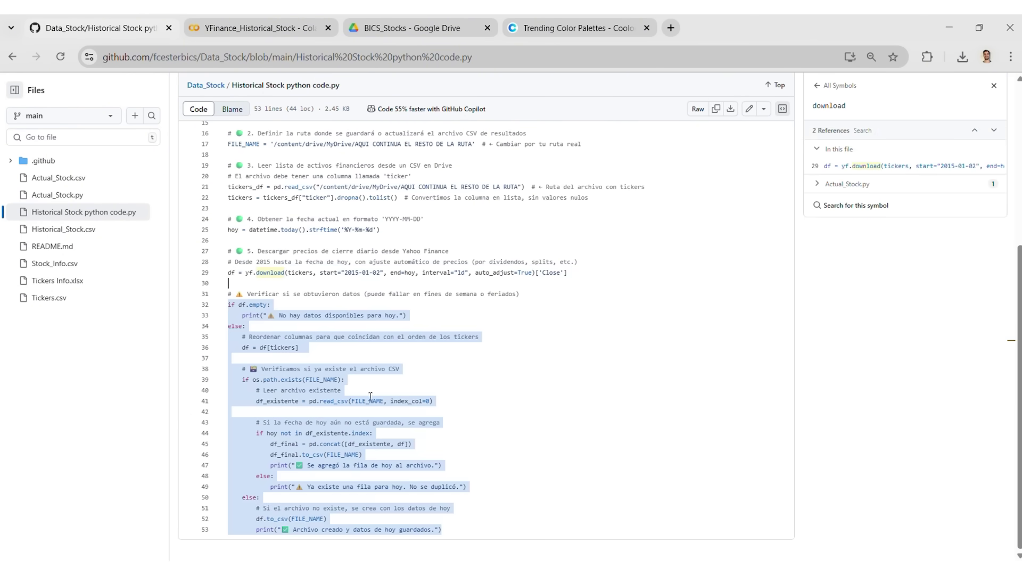
Step: Glance at the BICS_Stocks Drive folder and the notebook, then open Actual_Stock.py
left_click(386, 30)
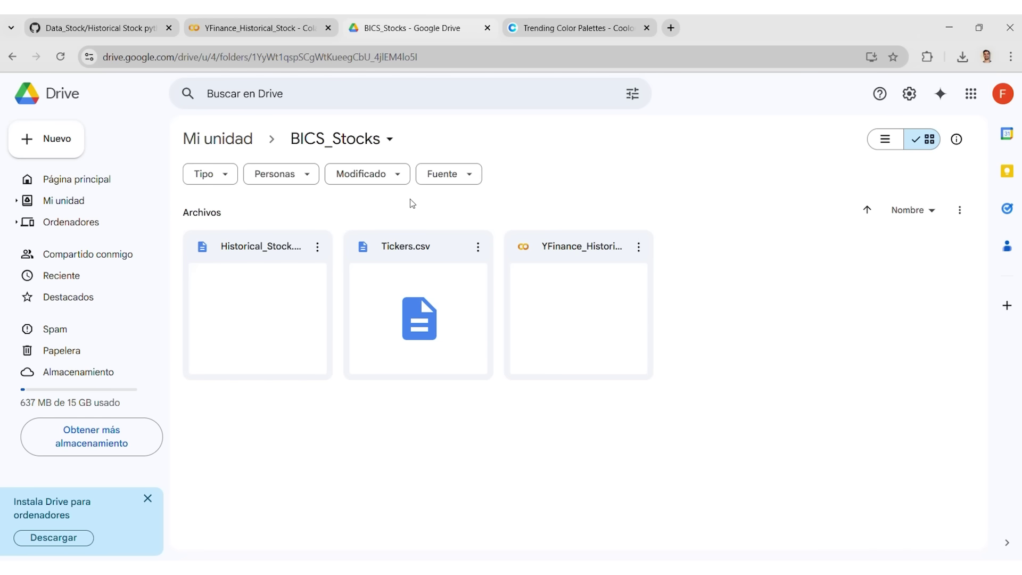
left_click(246, 29)
left_click(145, 30)
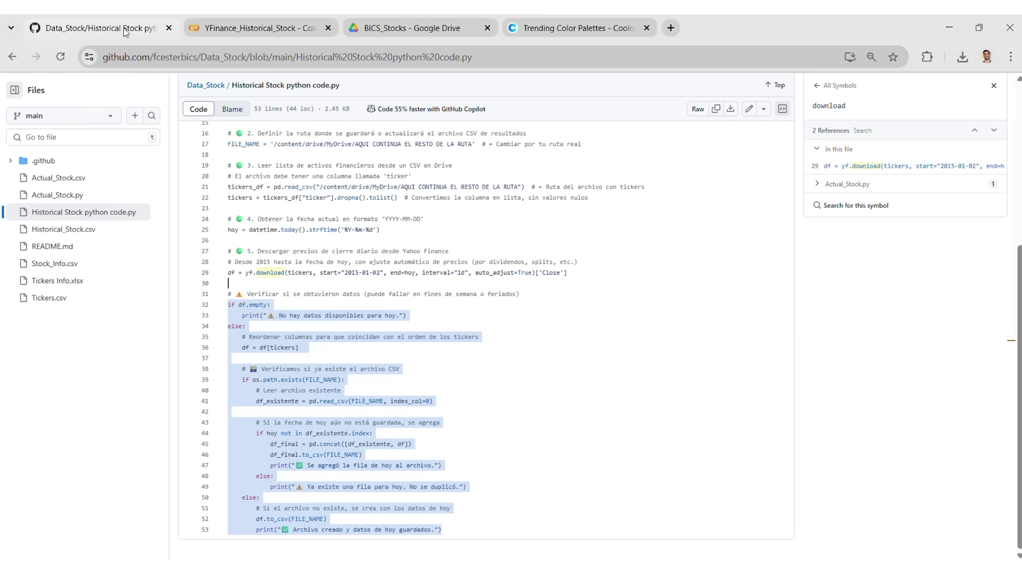
left_click(406, 280)
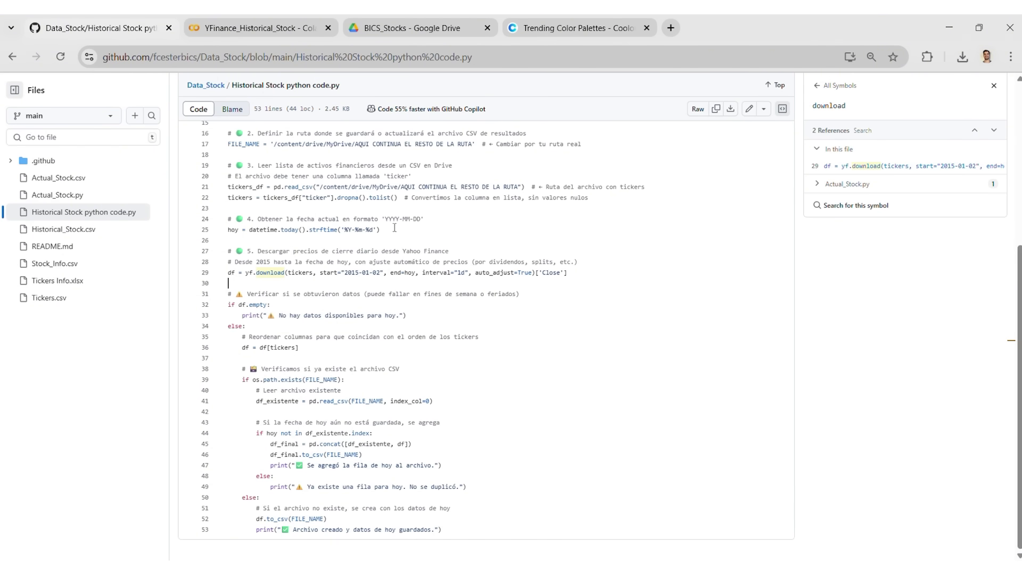
scroll(321, 255, "up", 5)
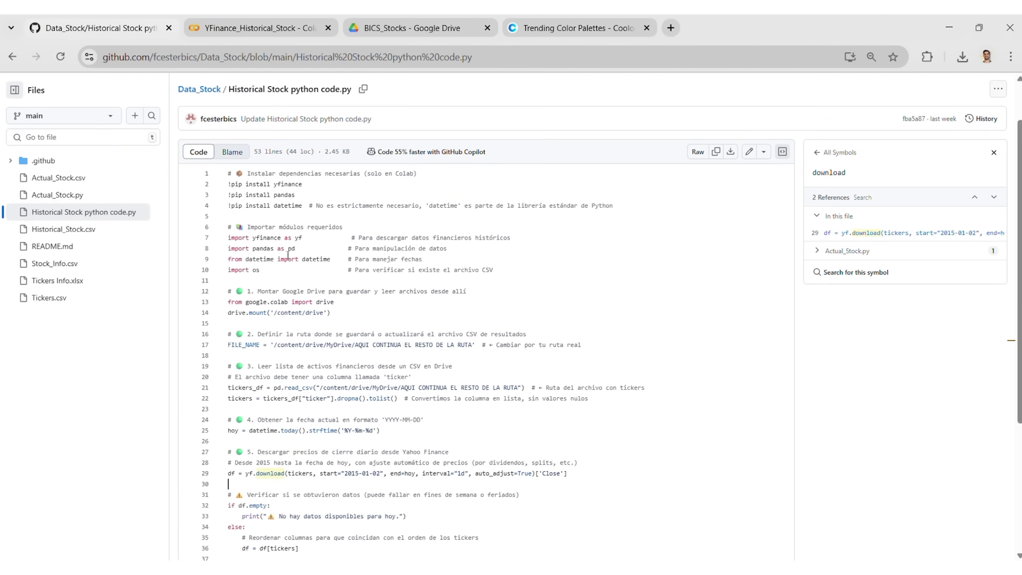
left_click(56, 196)
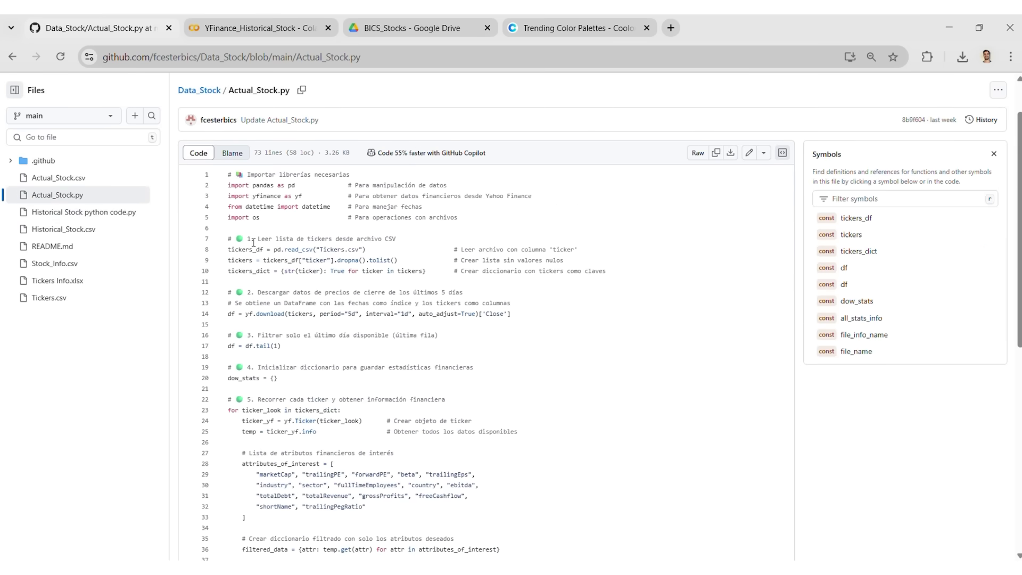
left_click_drag(246, 239, 398, 239)
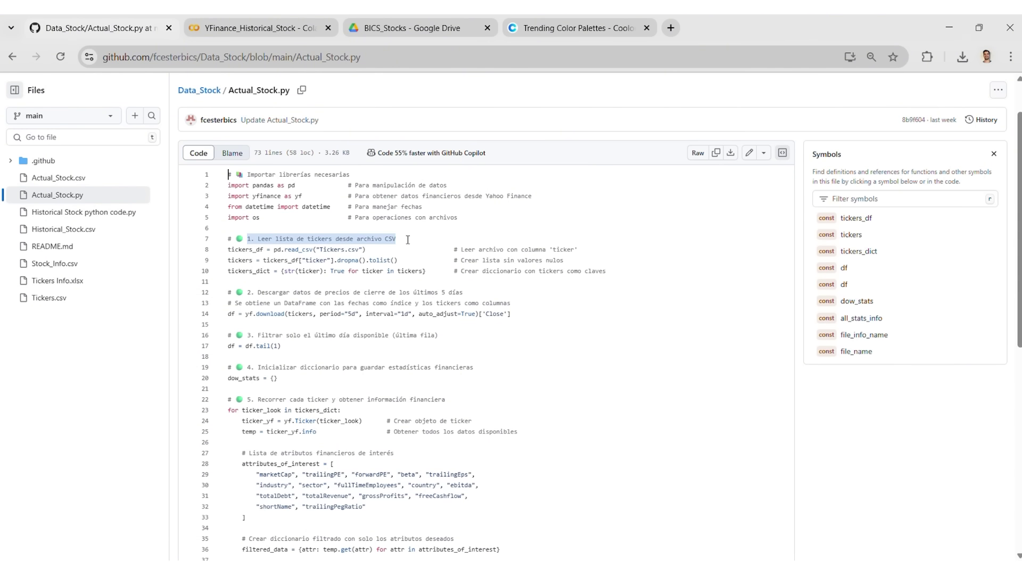
double_click(330, 250)
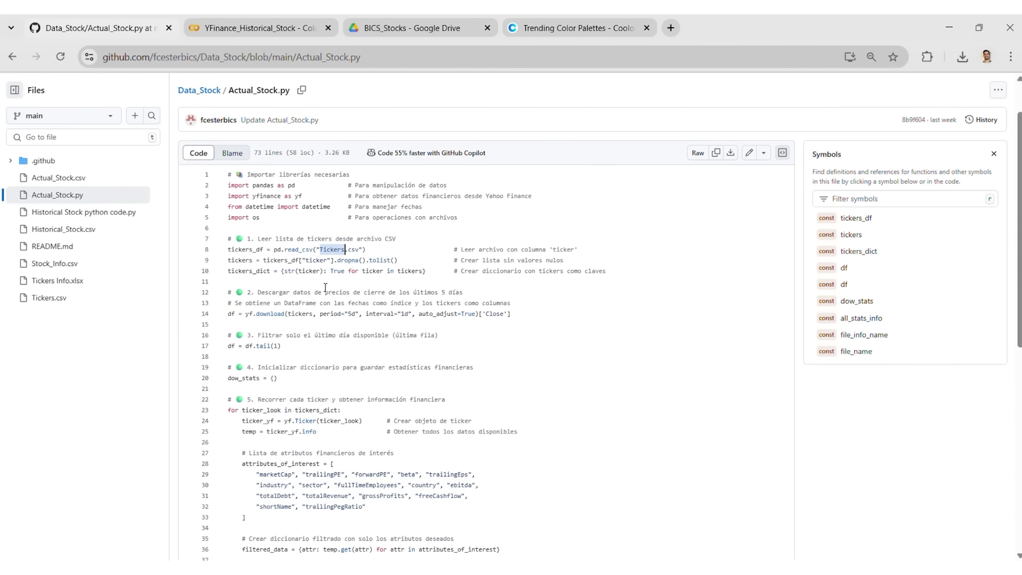
scroll(325, 287, "down", 1)
triple_click(318, 248)
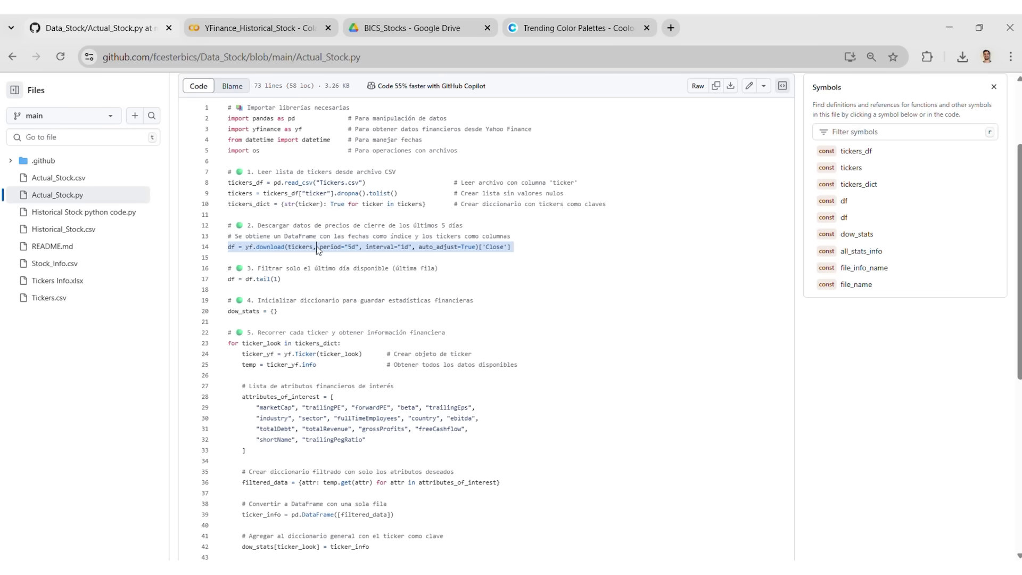
scroll(288, 278, "down", 1)
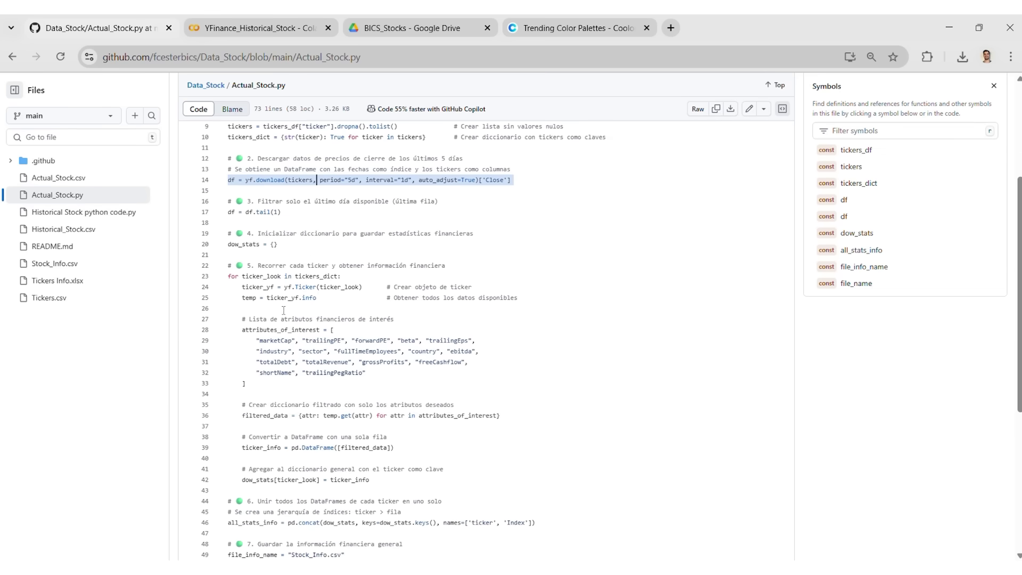
left_click_drag(239, 298, 299, 382)
scroll(299, 382, "down", 3)
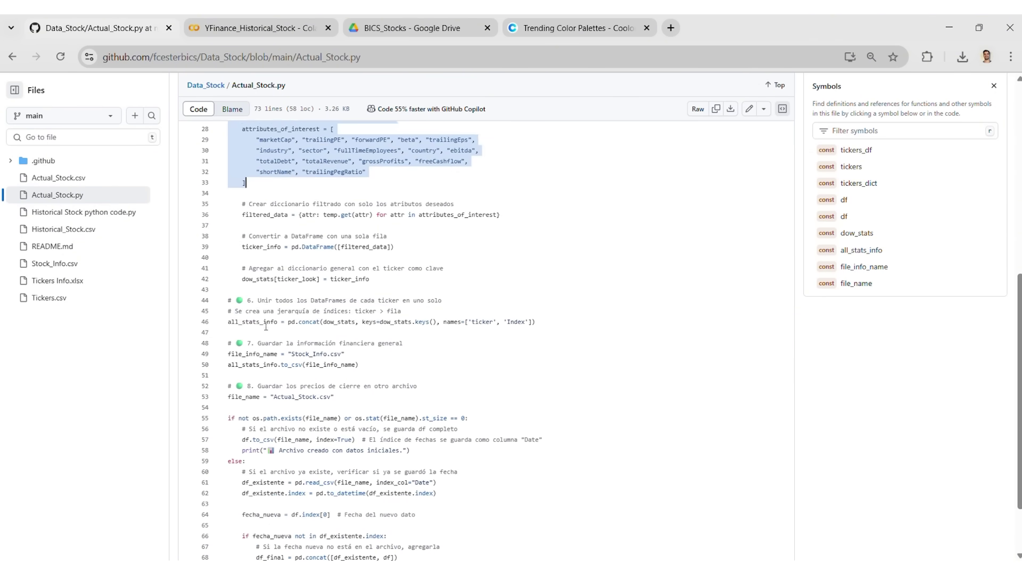
left_click(253, 302)
left_click_drag(252, 304, 443, 301)
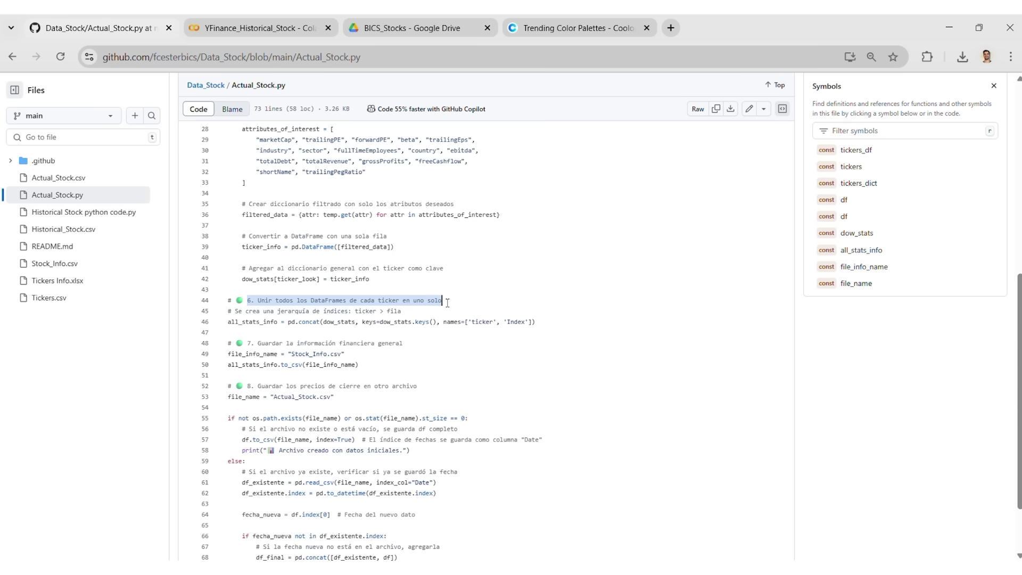
scroll(405, 314, "down", 1)
double_click(301, 287)
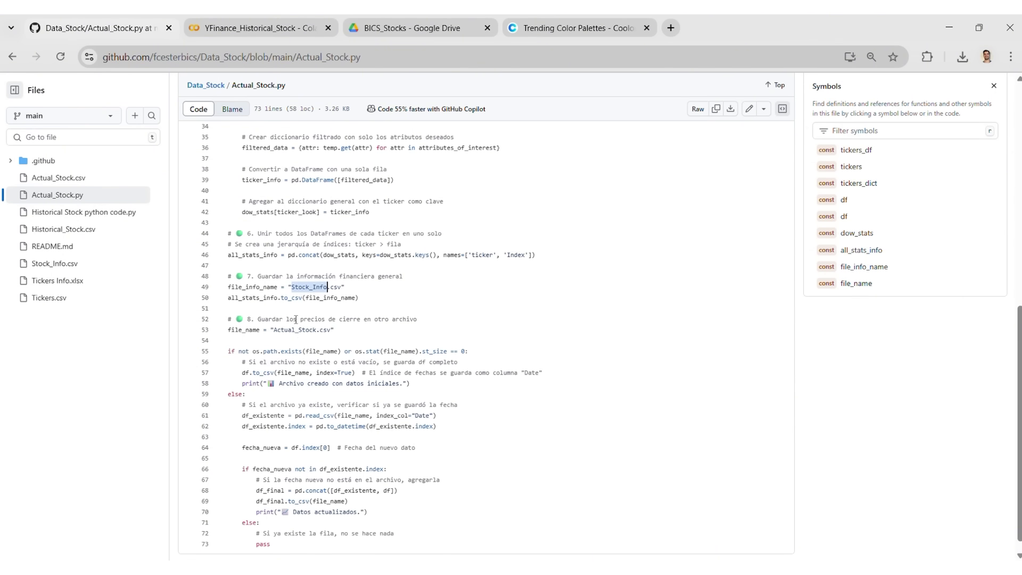
triple_click(299, 333)
double_click(302, 330)
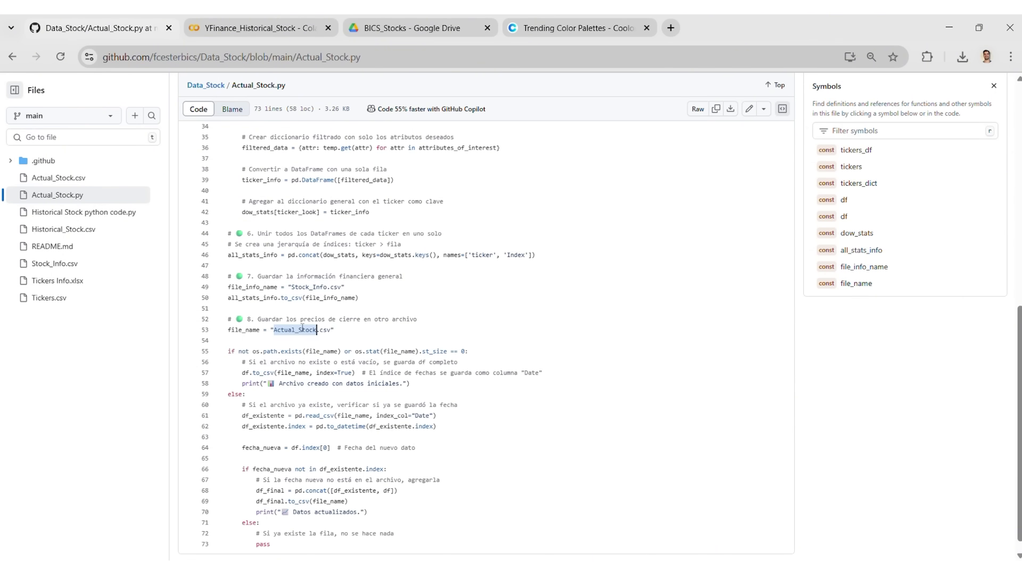
scroll(387, 320, "down", 1)
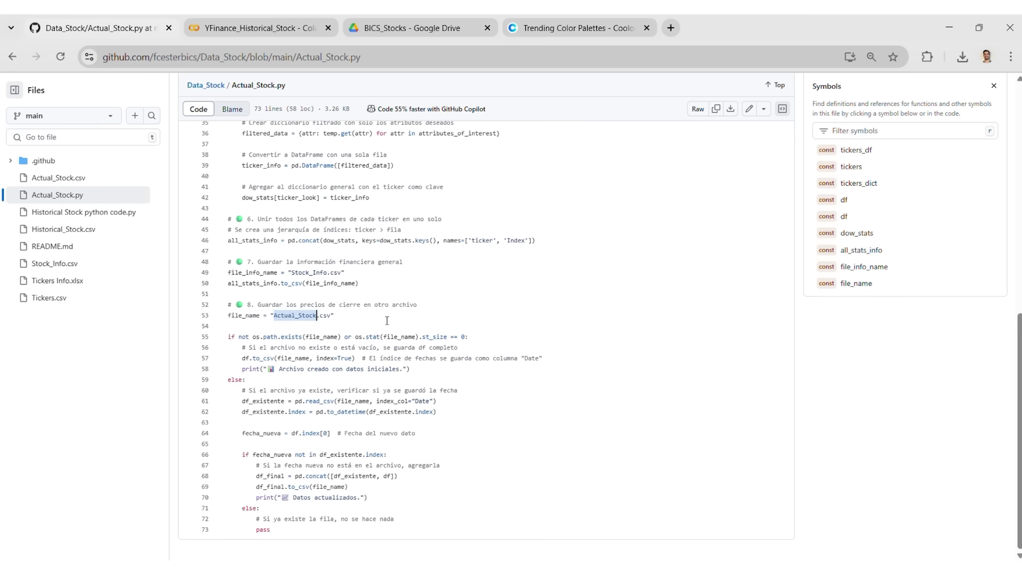
left_click(391, 313)
Step: Highlight the create-or-append logic for closing prices, then clear the highlight
left_click_drag(288, 520, 228, 316)
left_click(586, 238)
scroll(541, 170, "up", 10)
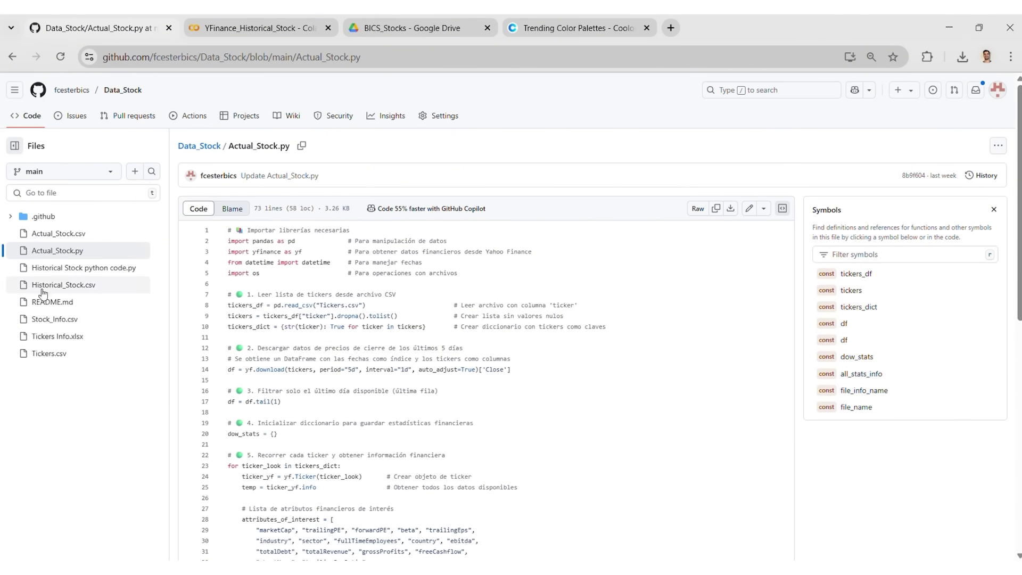
Step: View Tickers.csv, Stock_Info.csv and Actual_Stock.csv, then expand the .github folder
left_click(51, 355)
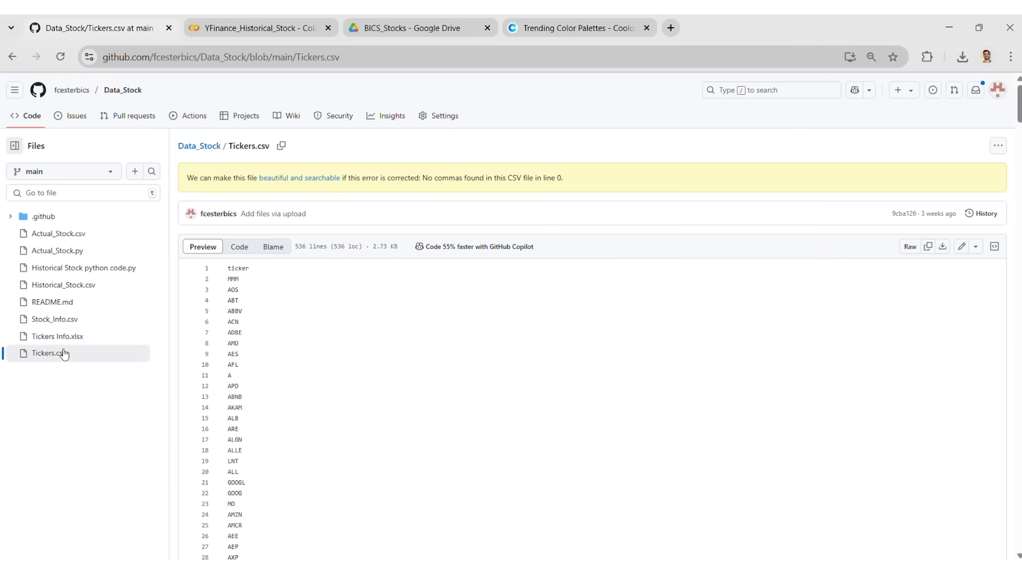
left_click(59, 319)
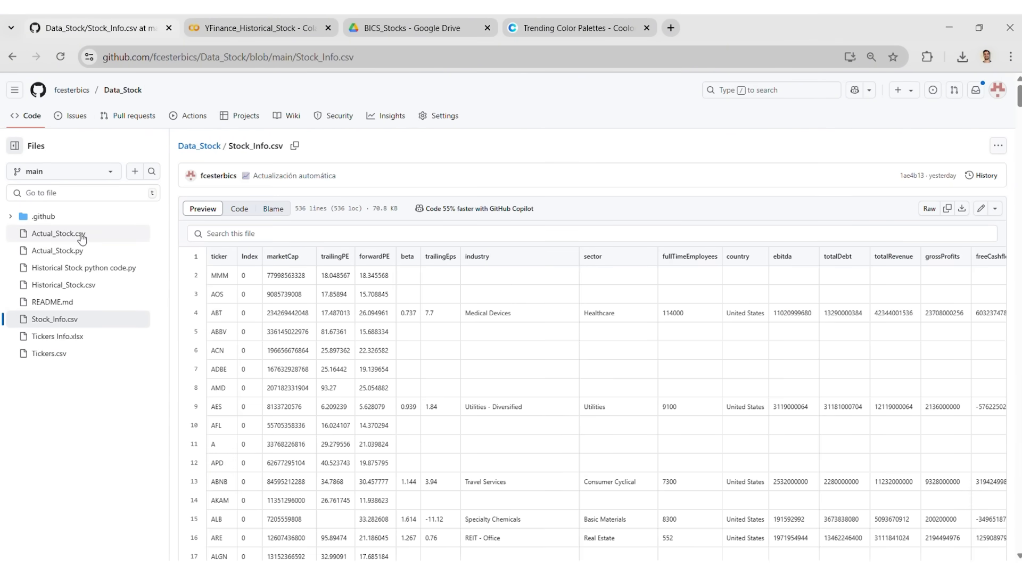
left_click(80, 237)
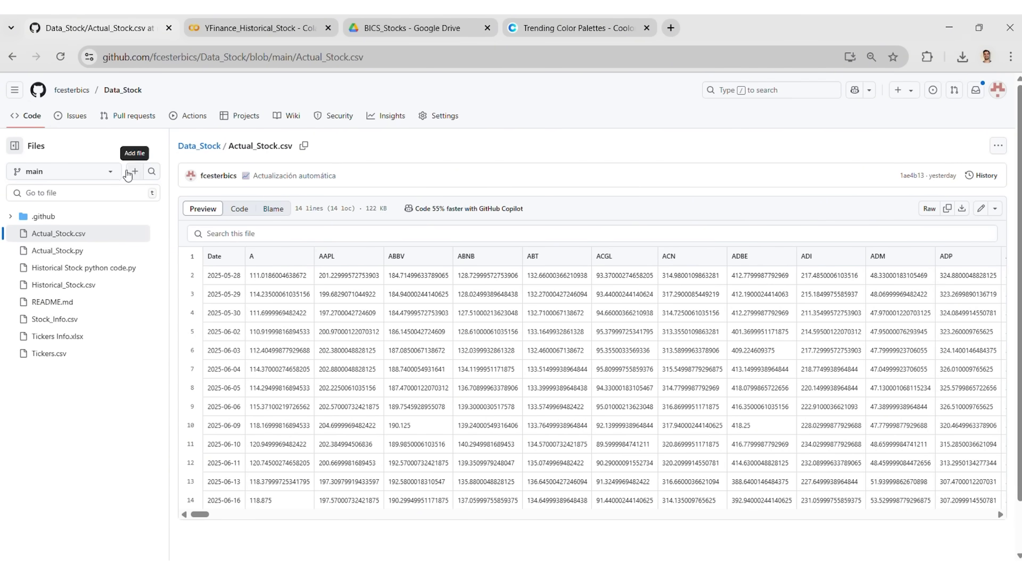
left_click(20, 217)
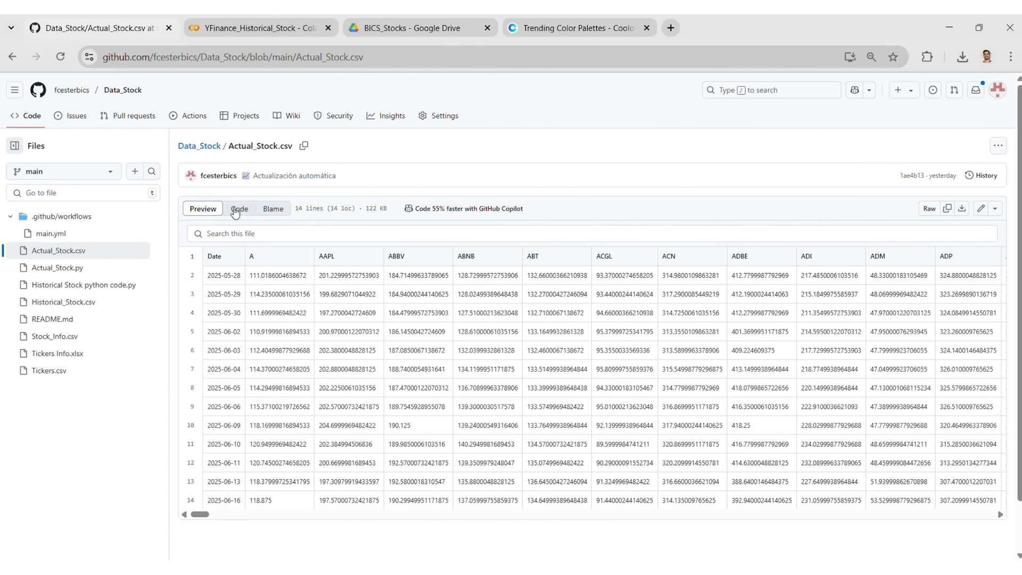
Step: Copy the raw contents of main.yml, then view the repository's workflow runs
left_click(74, 237)
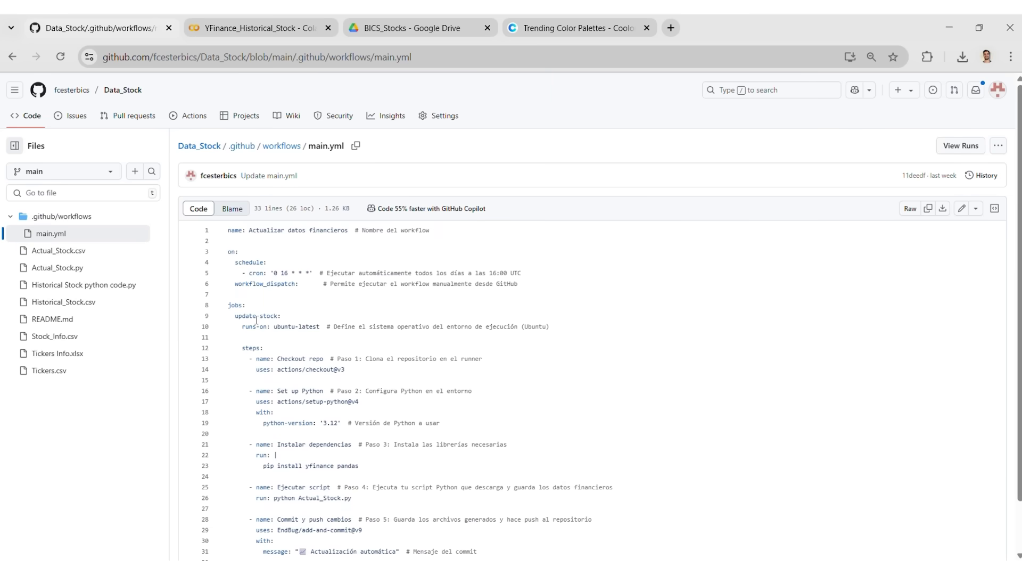
left_click(928, 208)
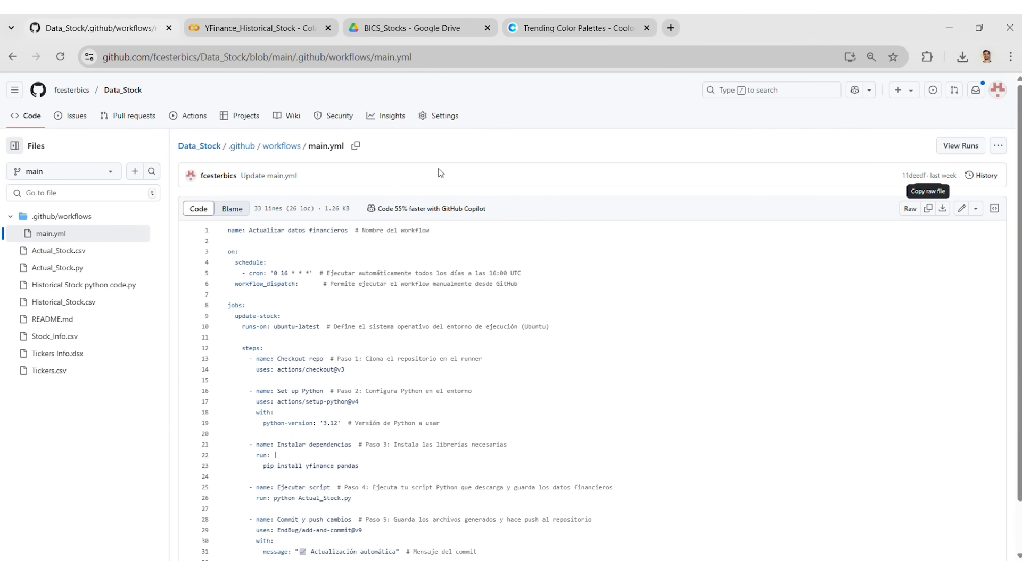
scroll(341, 160, "down", 1)
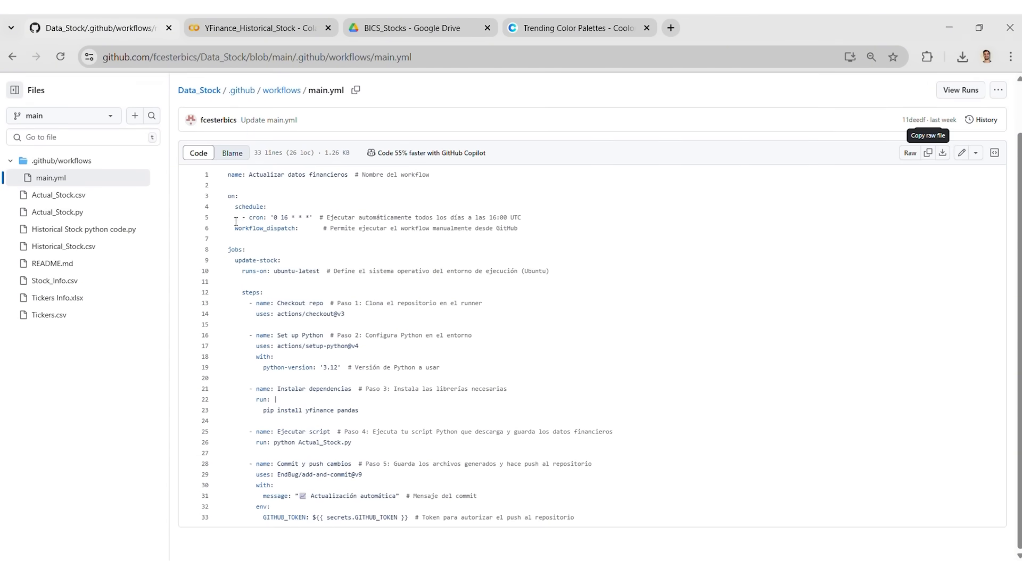
scroll(374, 103, "up", 1)
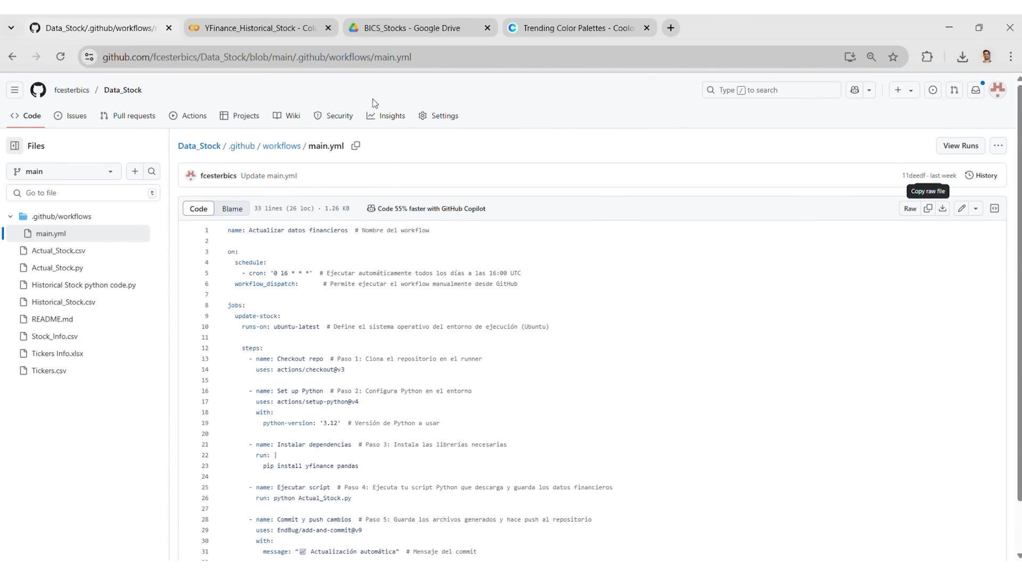
left_click(188, 116)
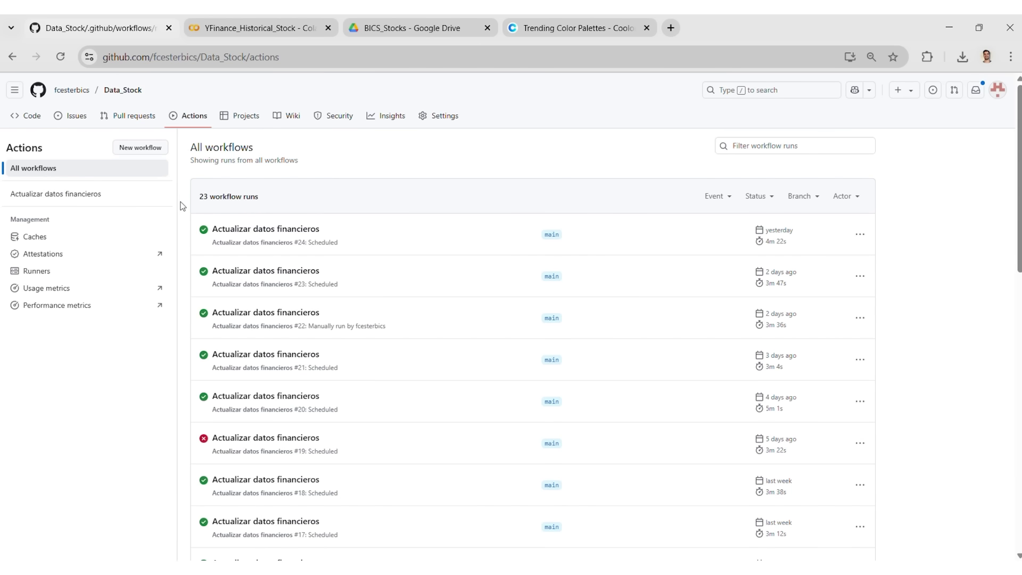
Step: Paste the copied YAML into a new blank workflow file, then cancel the changes
left_click(140, 152)
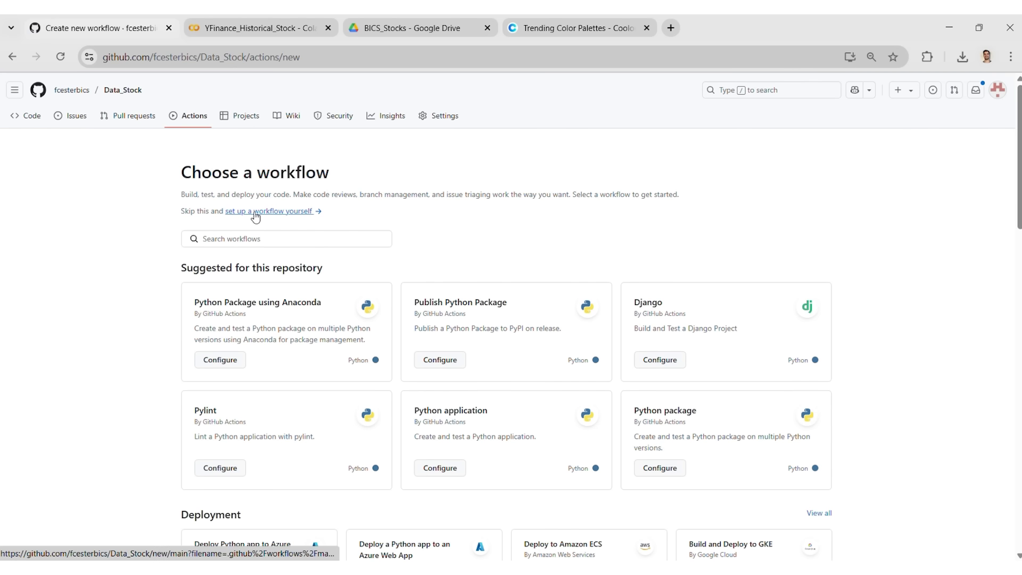
left_click(255, 213)
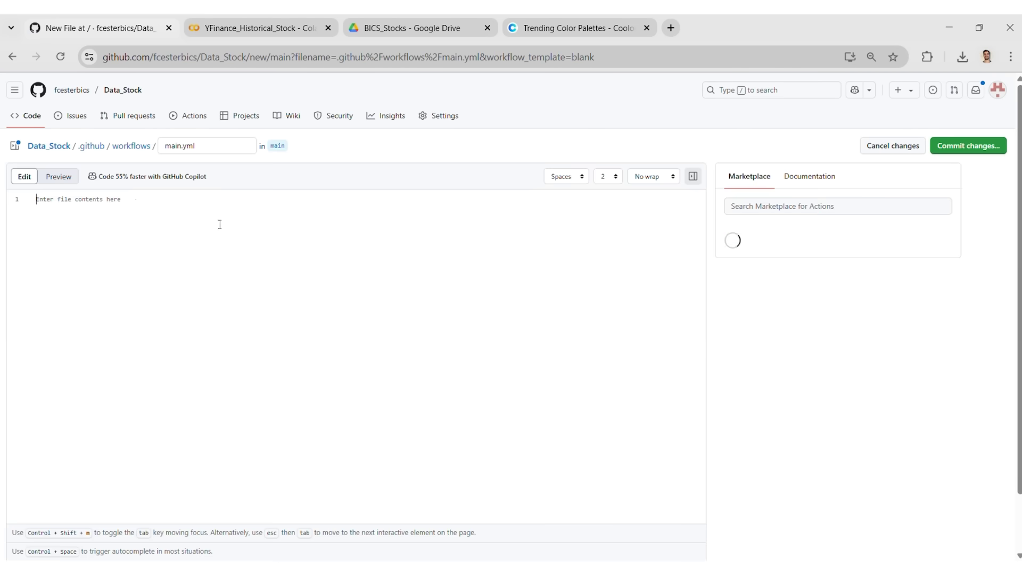
right_click(136, 202)
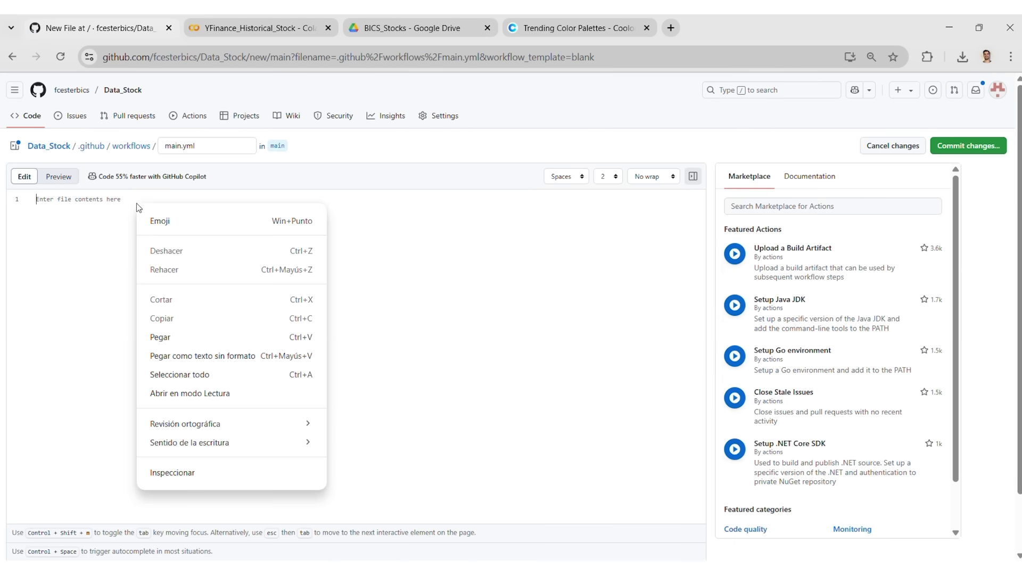
left_click(186, 338)
scroll(261, 217, "down", 1)
scroll(262, 217, "up", 1)
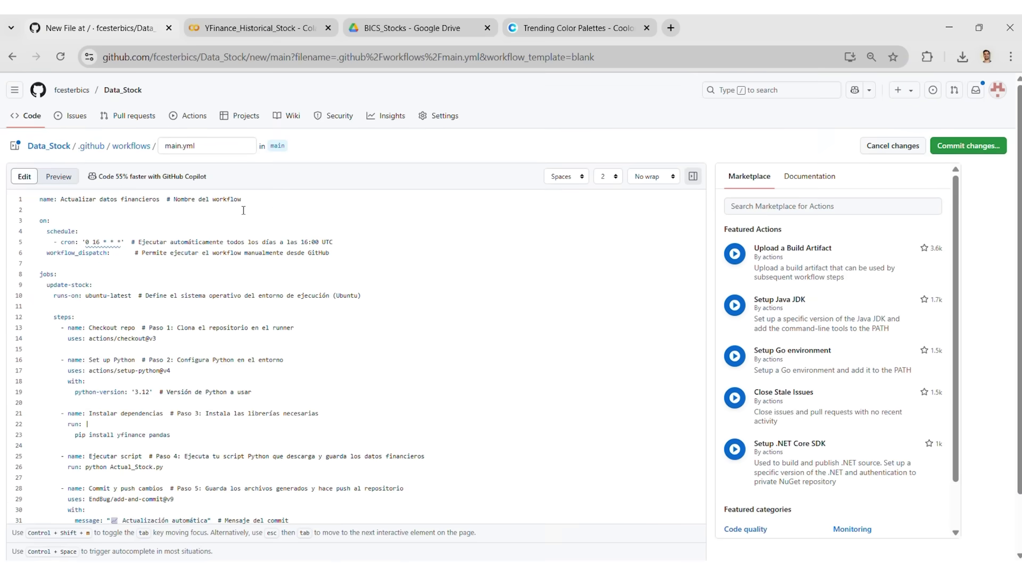
scroll(139, 193, "down", 2)
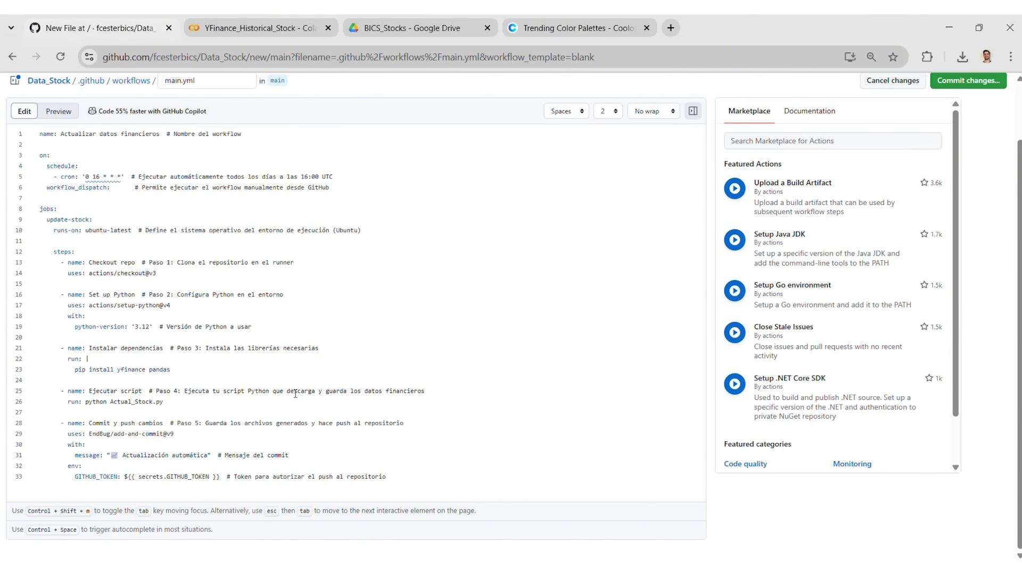
scroll(331, 407, "up", 2)
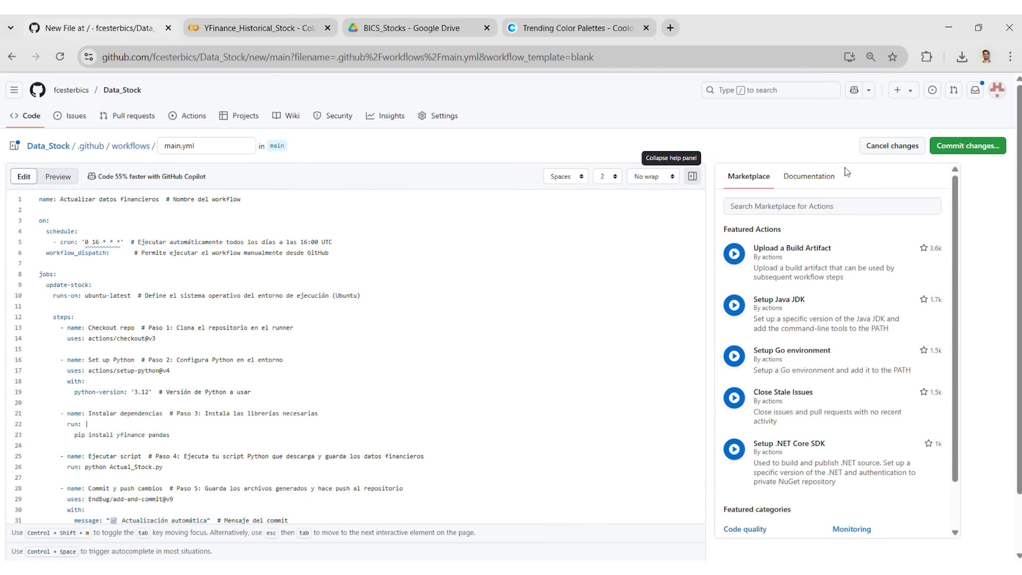
left_click(883, 145)
Step: Discard the draft workflow, confirm Read and write workflow permissions under Actions > General, then view Coolors
left_click(559, 141)
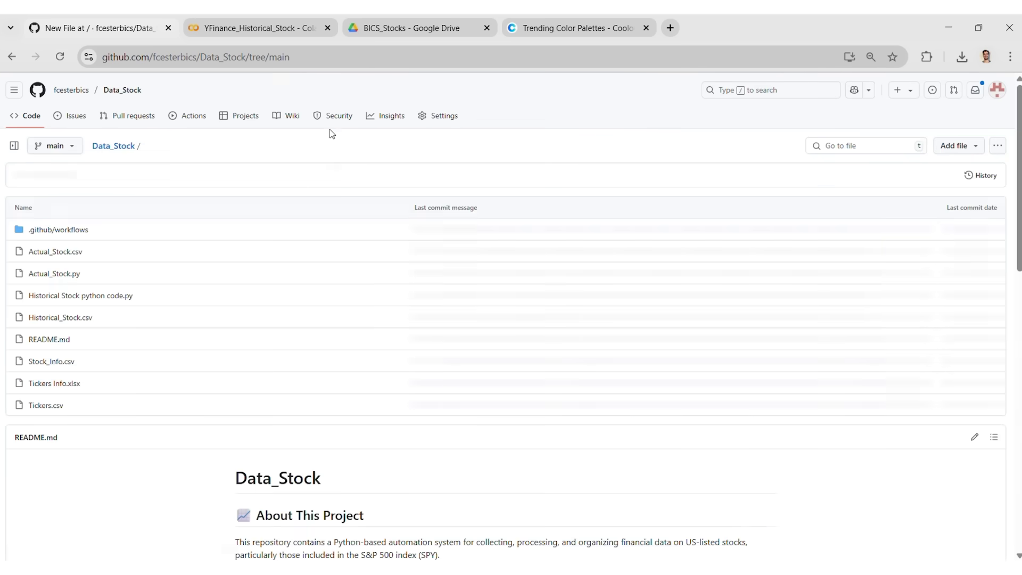
left_click(436, 116)
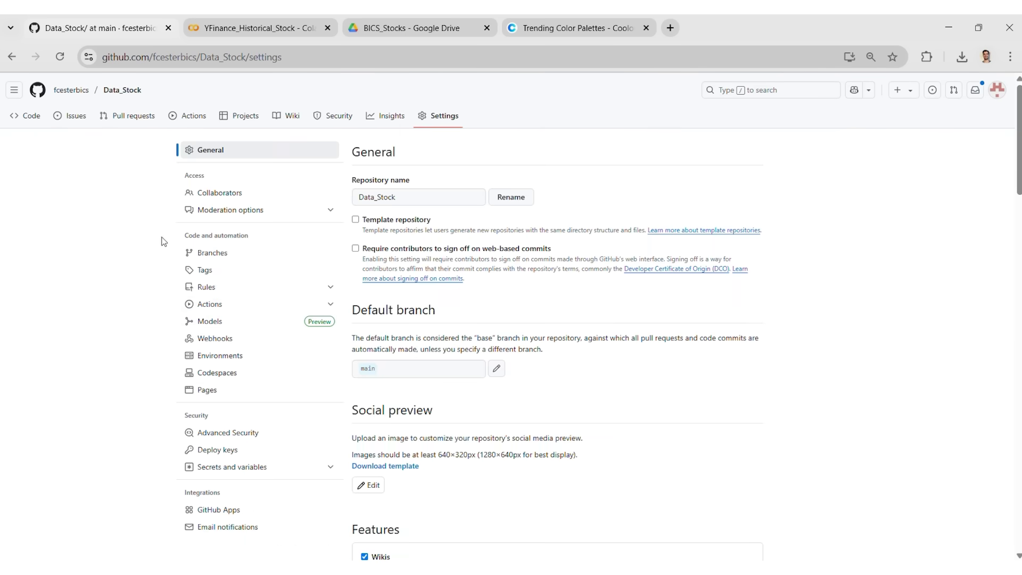
left_click(269, 305)
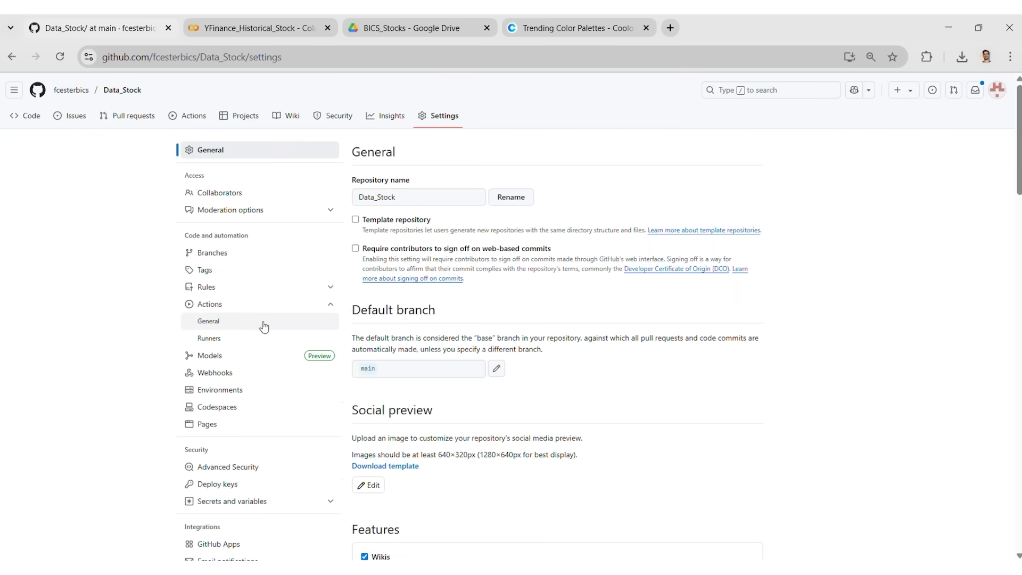
left_click(212, 321)
scroll(411, 344, "down", 2)
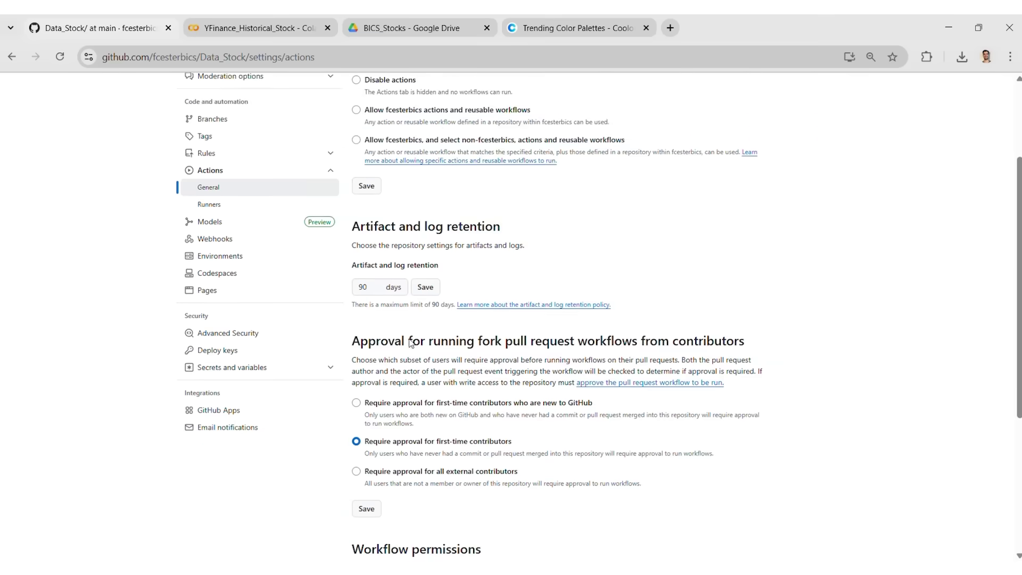
scroll(411, 344, "down", 1)
scroll(371, 366, "down", 3)
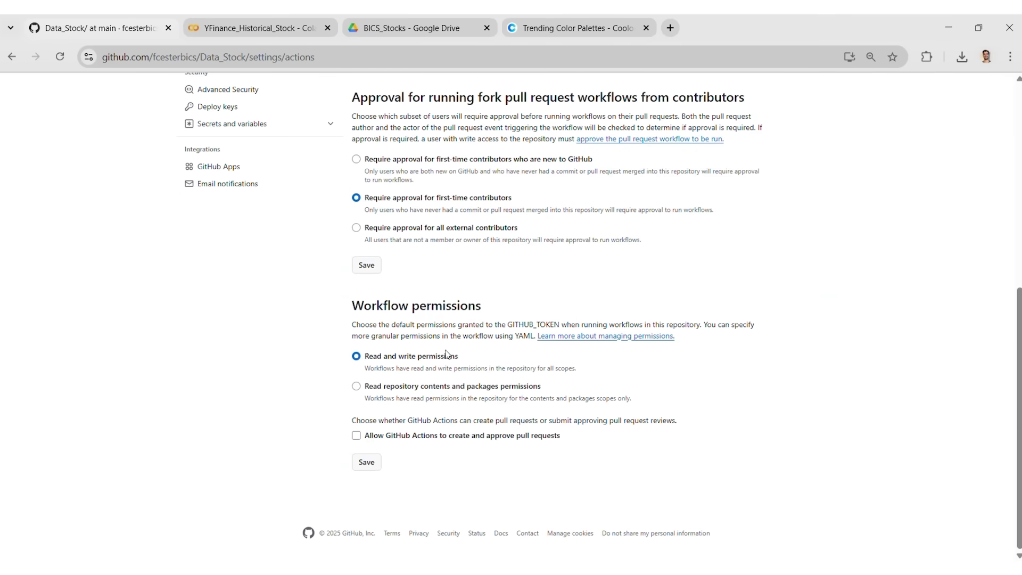
scroll(429, 356, "up", 7)
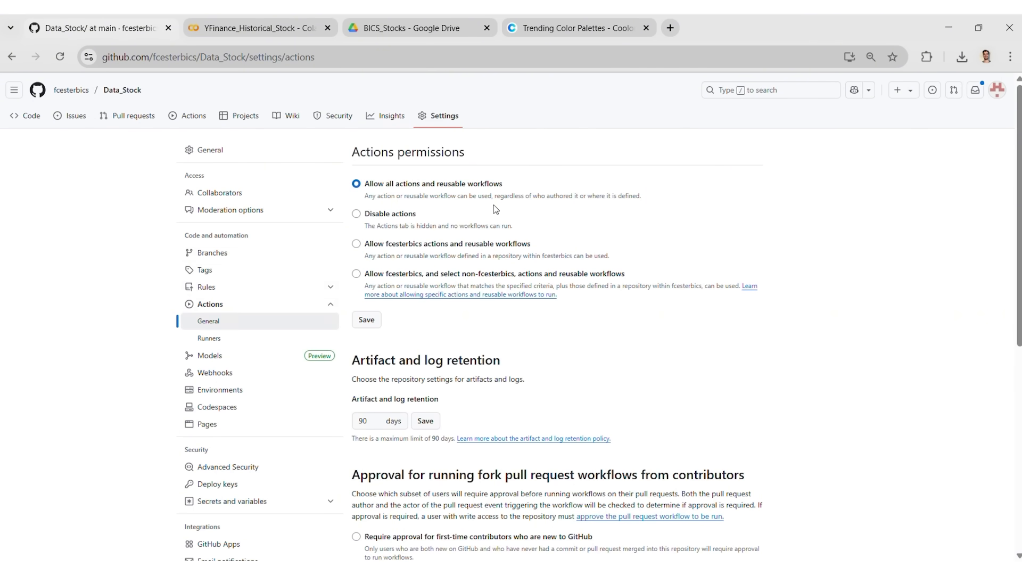
left_click(596, 31)
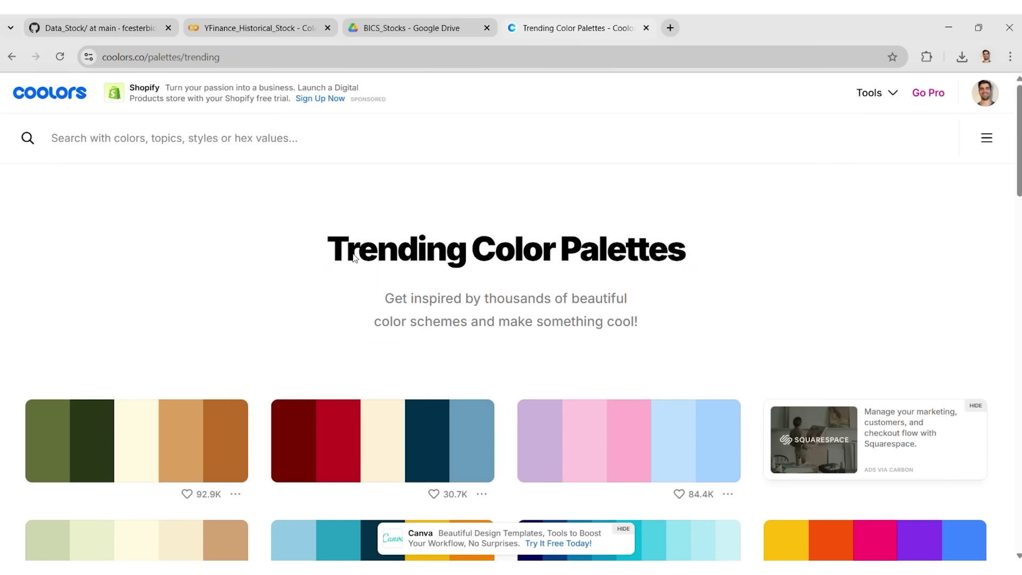
Step: Browse trending palettes, then view the HEX/RGB codes of the first saved 'My new palette'
scroll(355, 257, "down", 1)
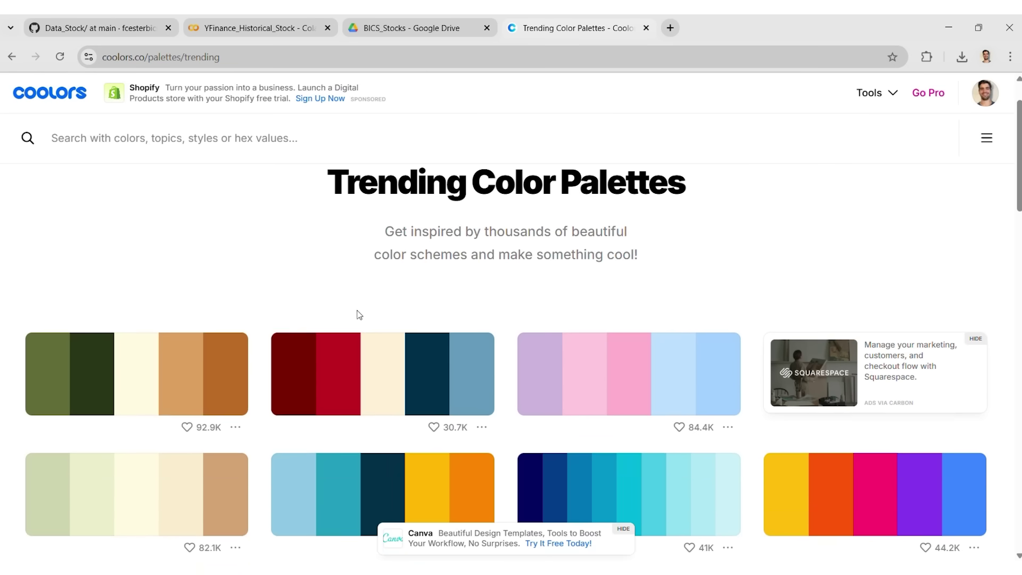
scroll(358, 315, "down", 1)
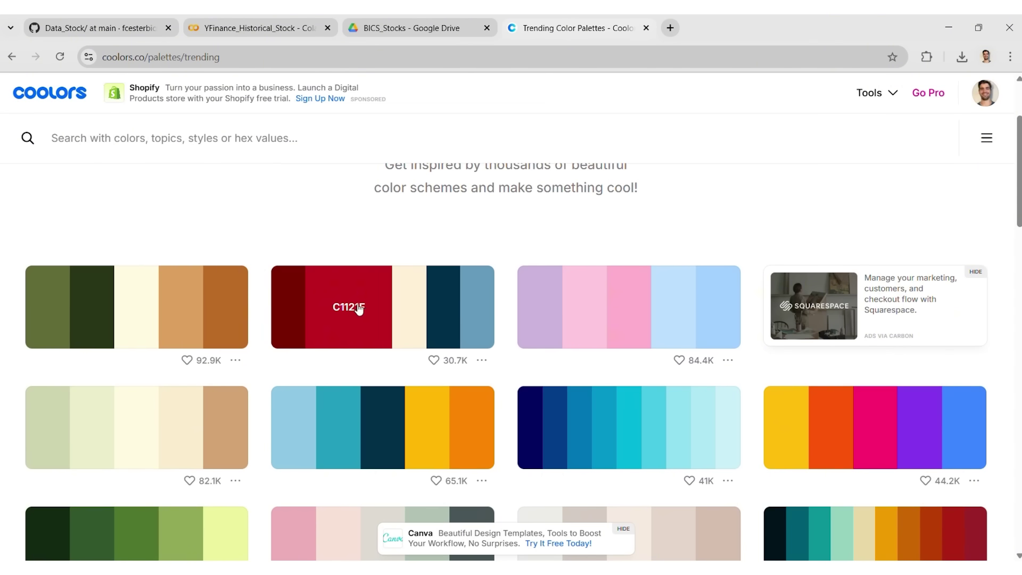
scroll(360, 309, "down", 1)
scroll(589, 295, "up", 2)
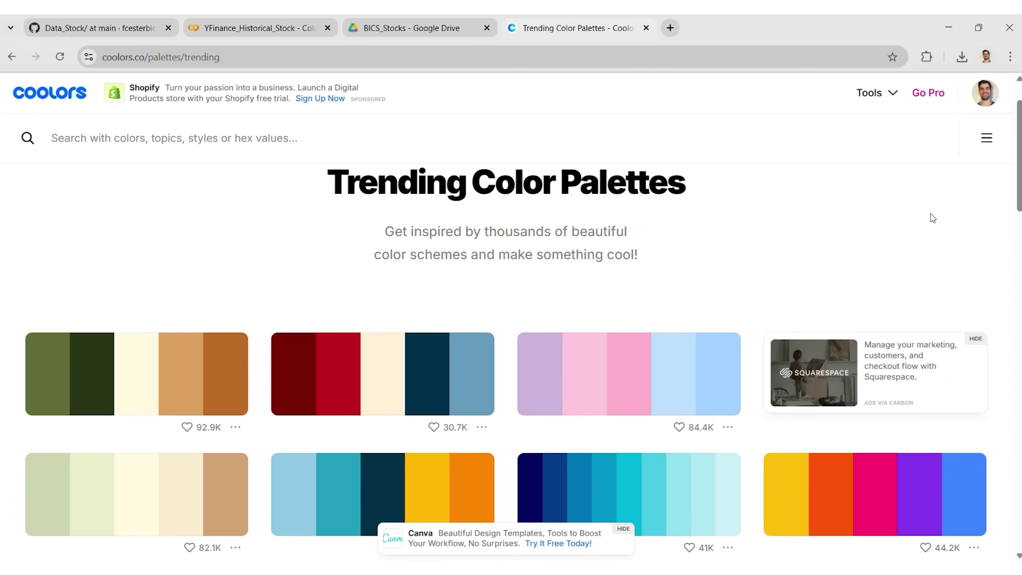
left_click(987, 138)
left_click(870, 266)
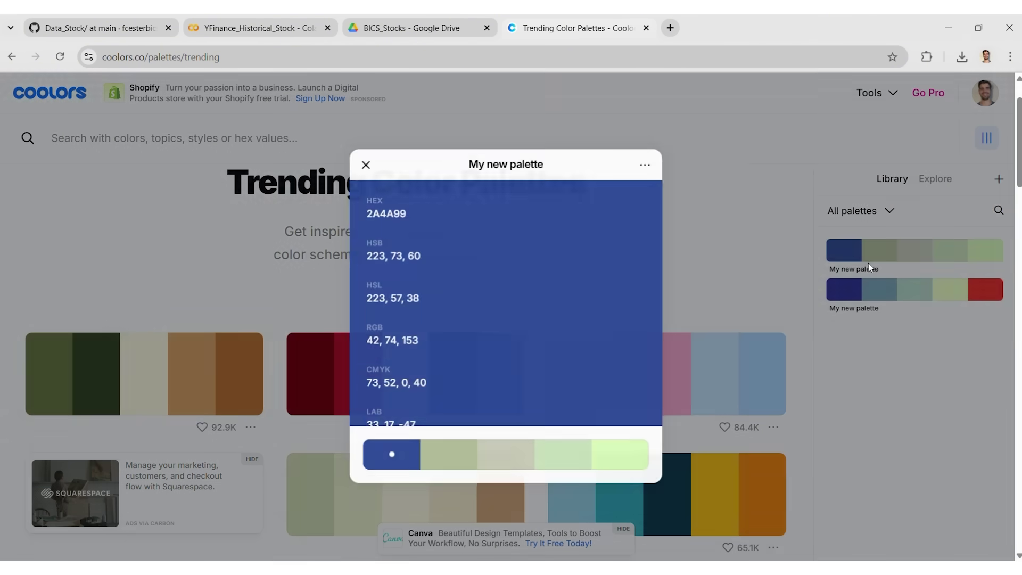
scroll(493, 277, "down", 4)
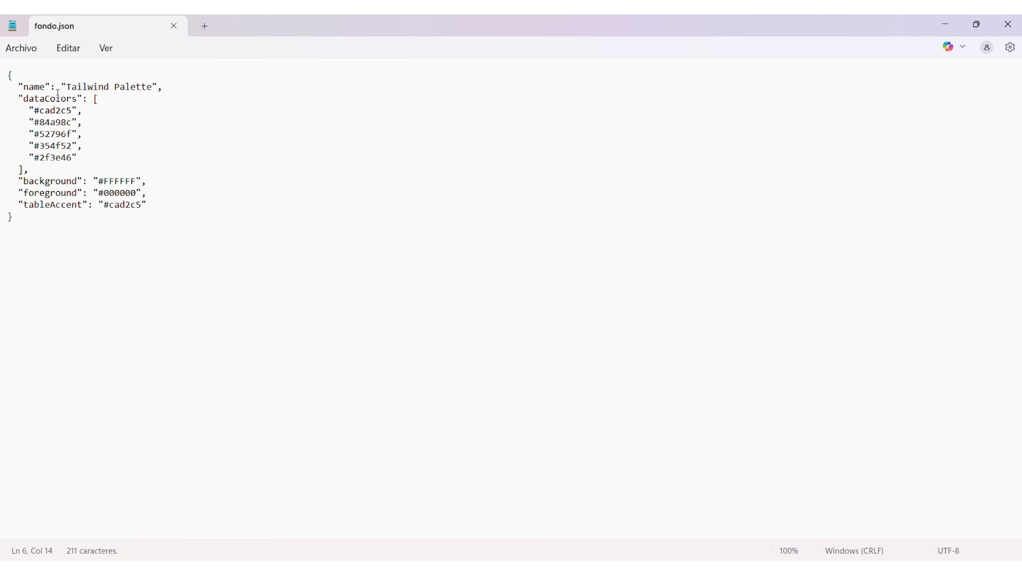
Step: Inspect fondo.json's theme name, background, foreground, tableAccent cad2c5 and data colours, then return to Power BI
left_click_drag(69, 83, 144, 85)
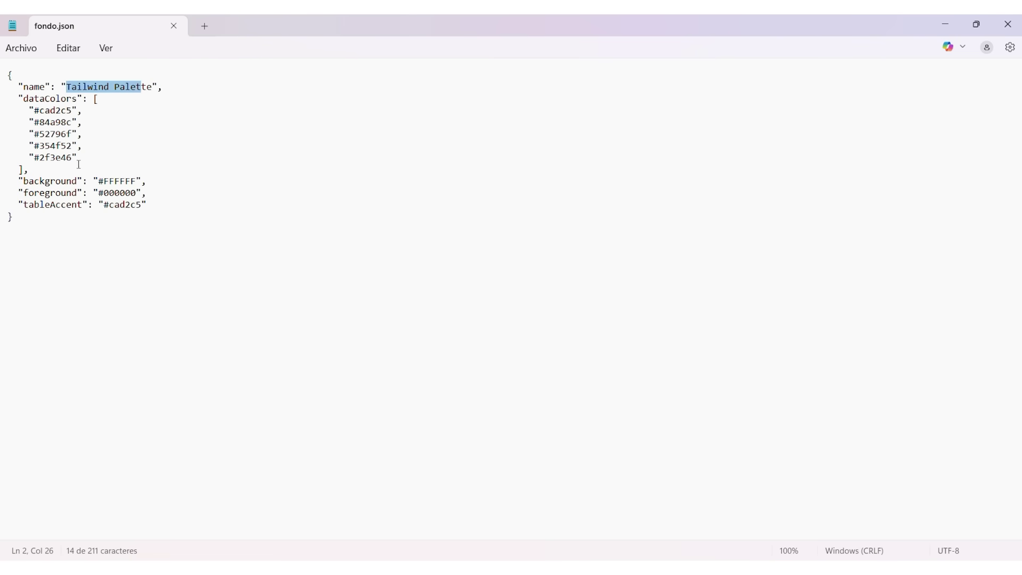
double_click(115, 181)
double_click(117, 192)
double_click(125, 205)
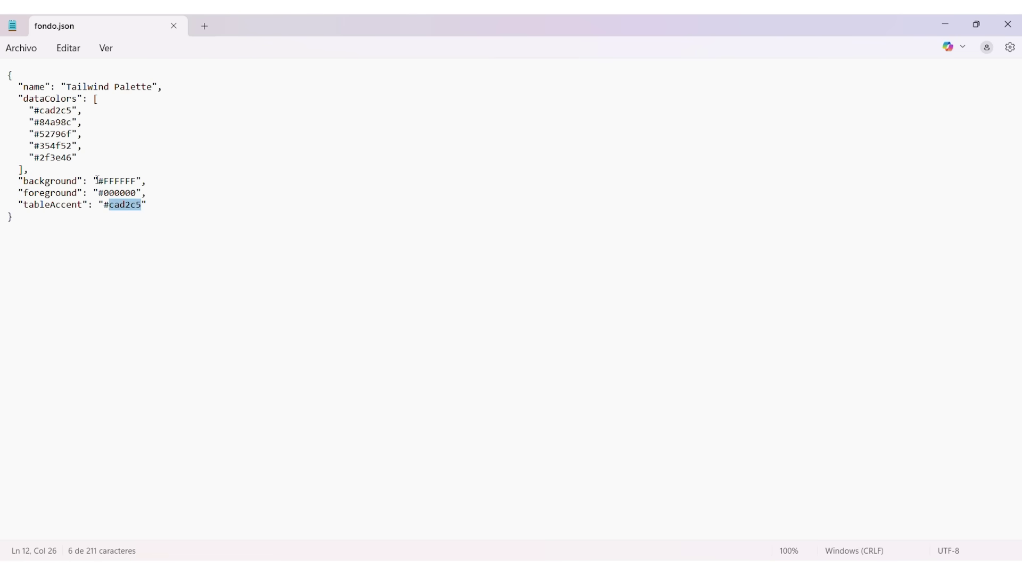
left_click_drag(37, 107, 62, 129)
left_click(57, 146)
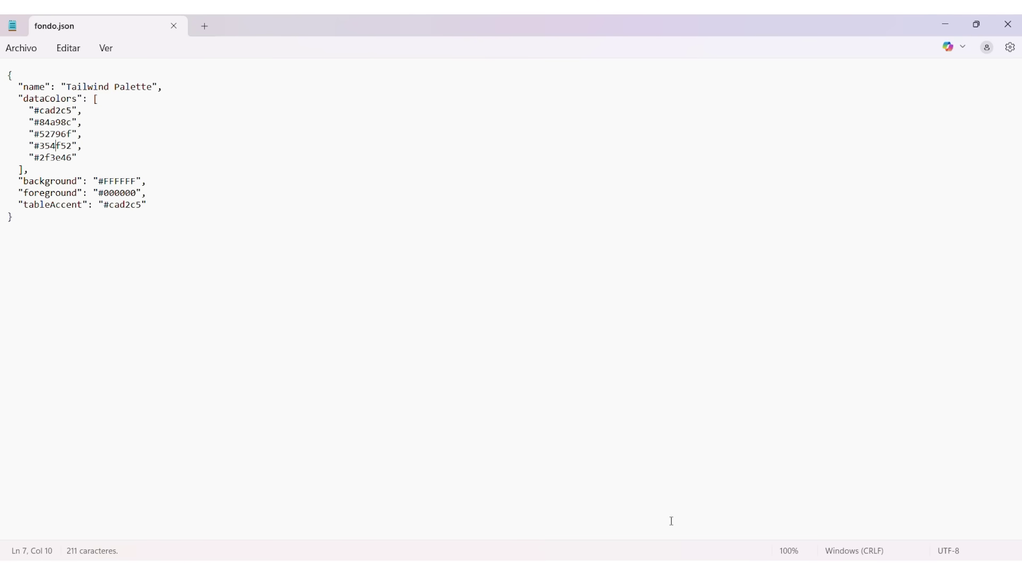
key("alt+Tab")
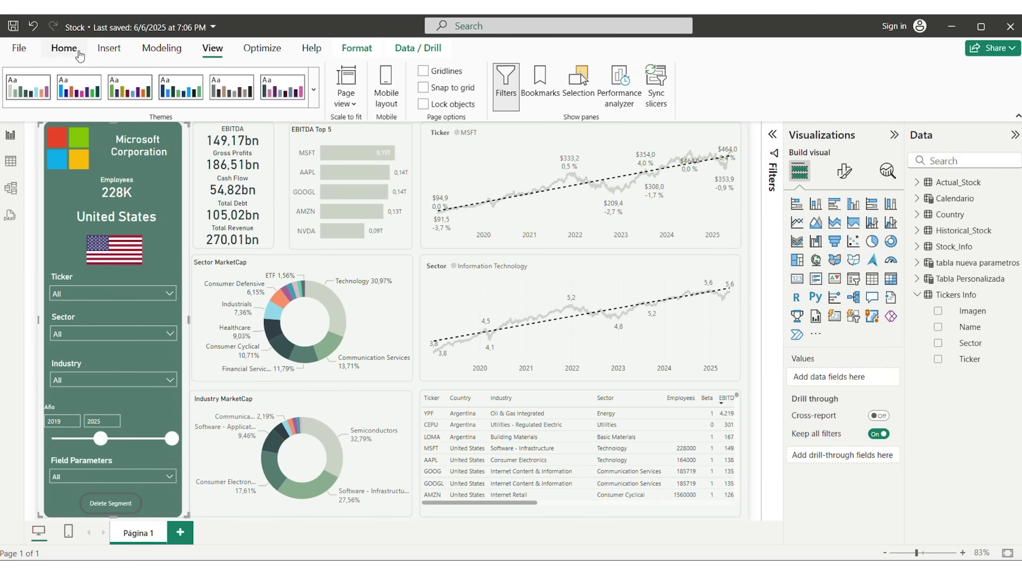
left_click(314, 90)
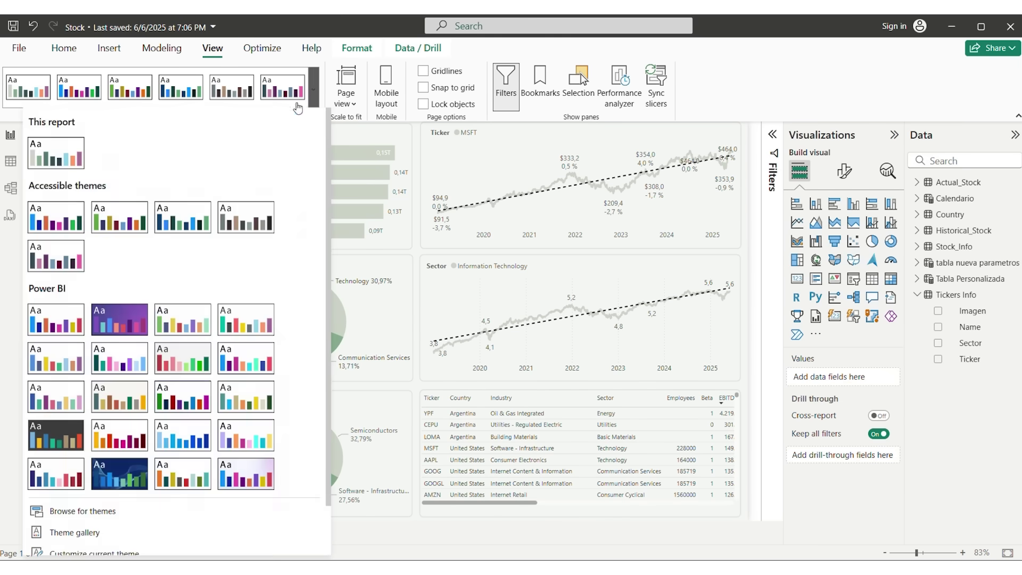
left_click(74, 512)
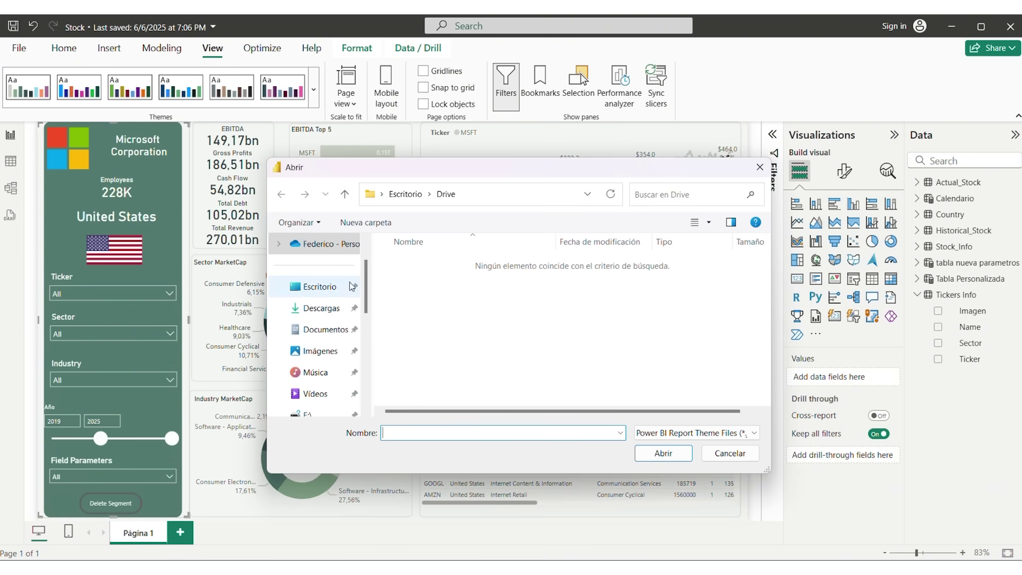
left_click(322, 308)
scroll(437, 282, "down", 3)
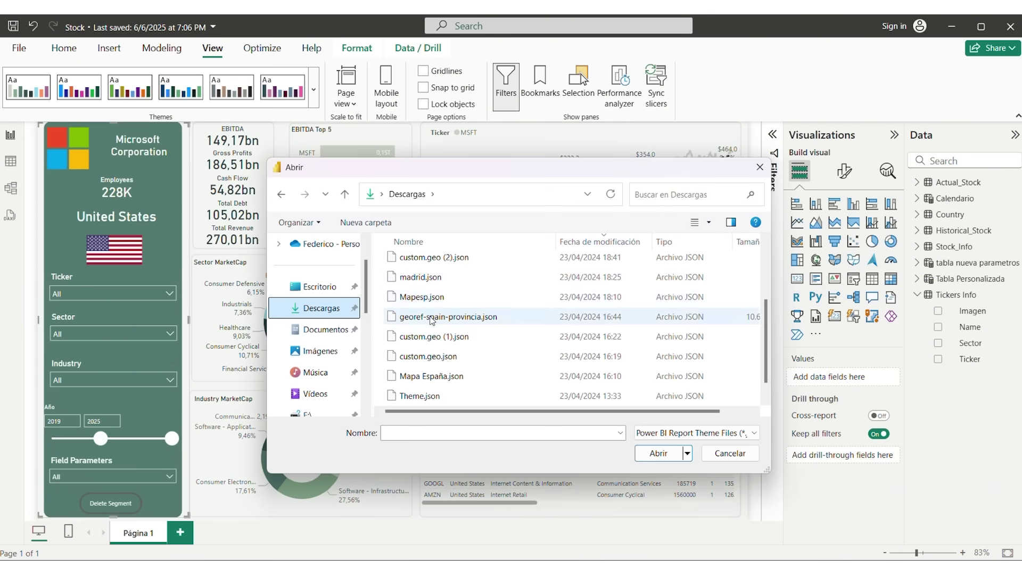
scroll(431, 336, "down", 1)
left_click(704, 455)
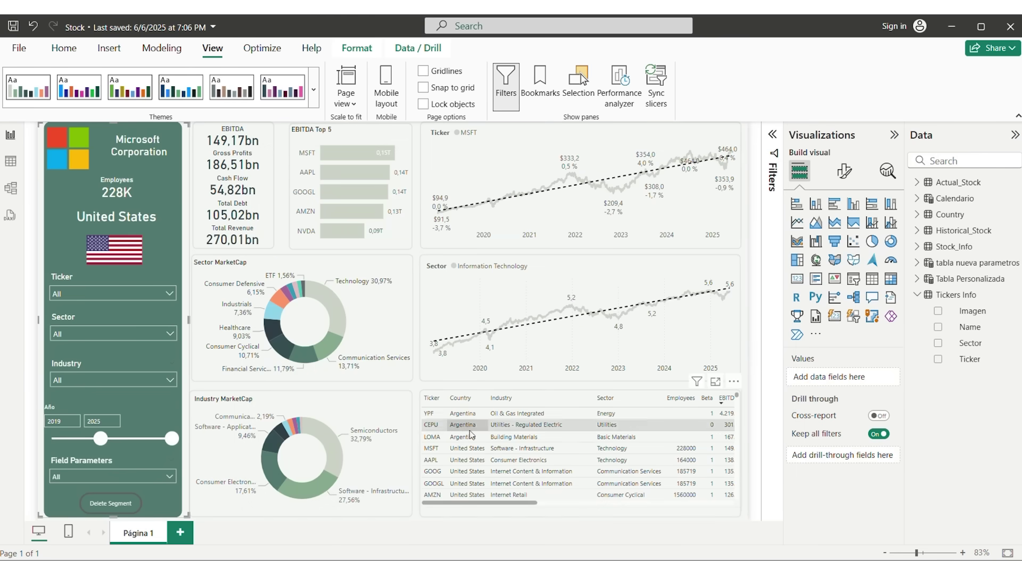
left_click(171, 51)
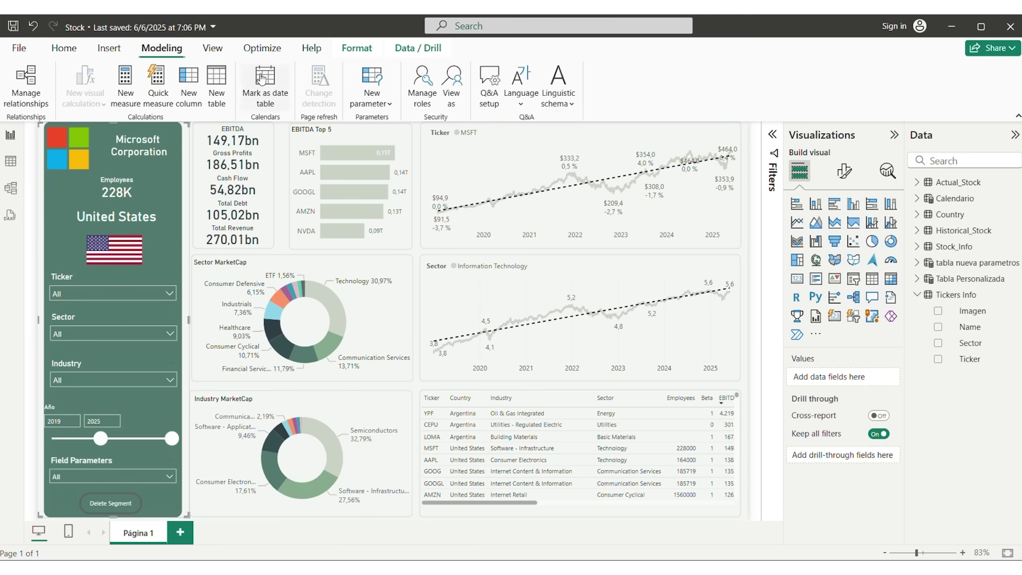
Step: Create a fields parameter with Stock_Info's beta, country and ebitda, plus its slicer
left_click(382, 108)
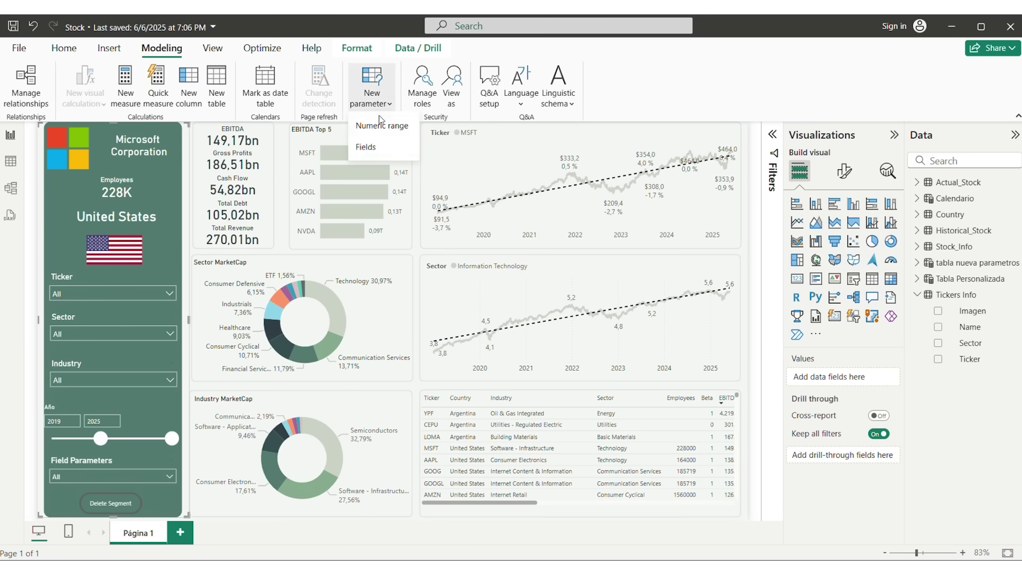
left_click(366, 149)
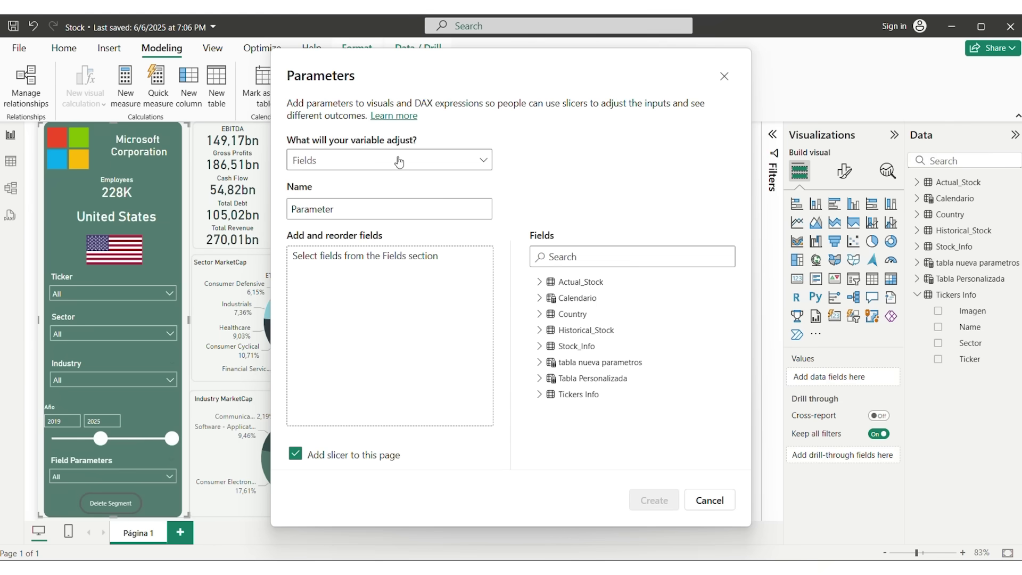
left_click(540, 346)
left_click(560, 362)
left_click(560, 377)
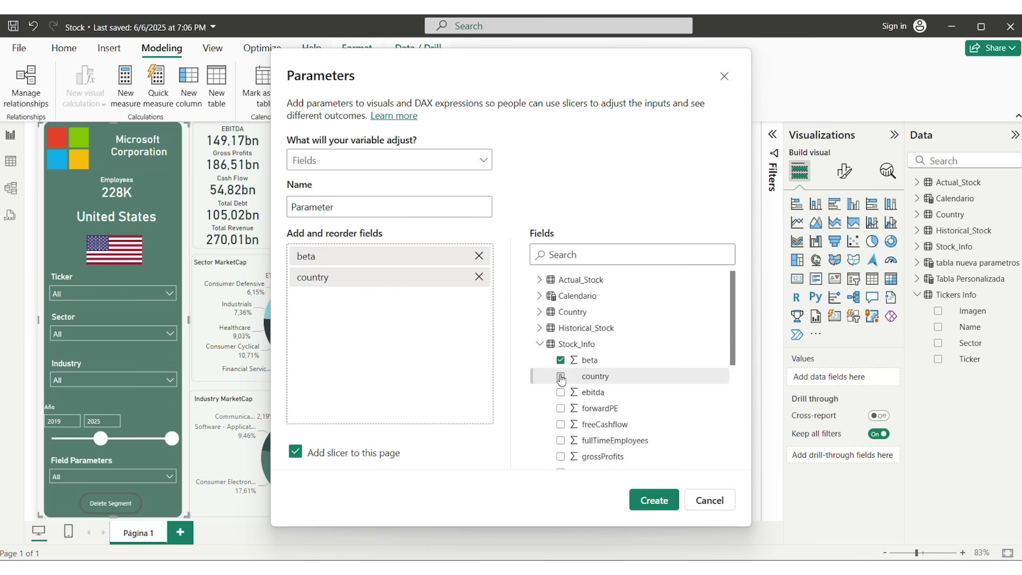
left_click(561, 393)
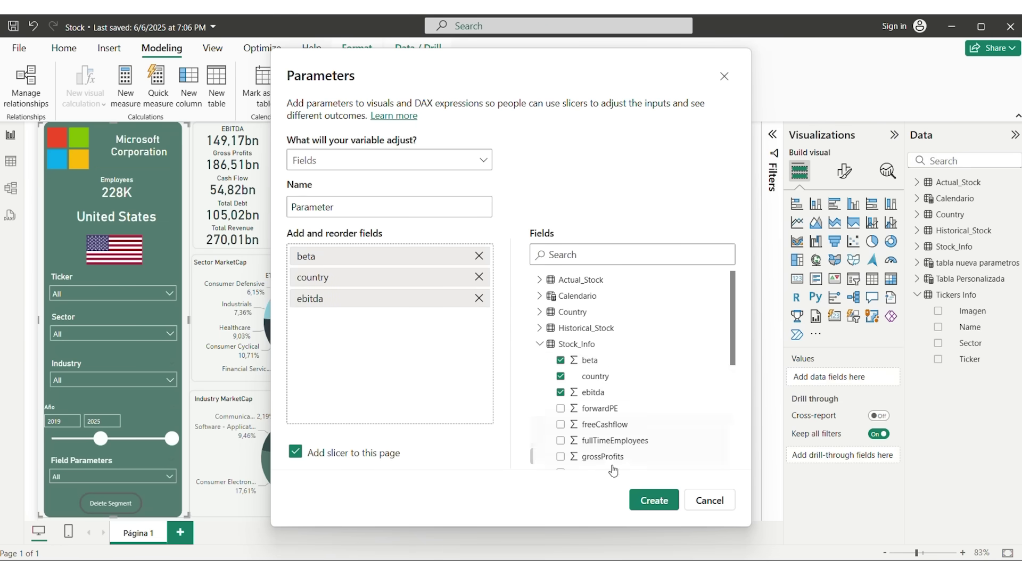
left_click(650, 500)
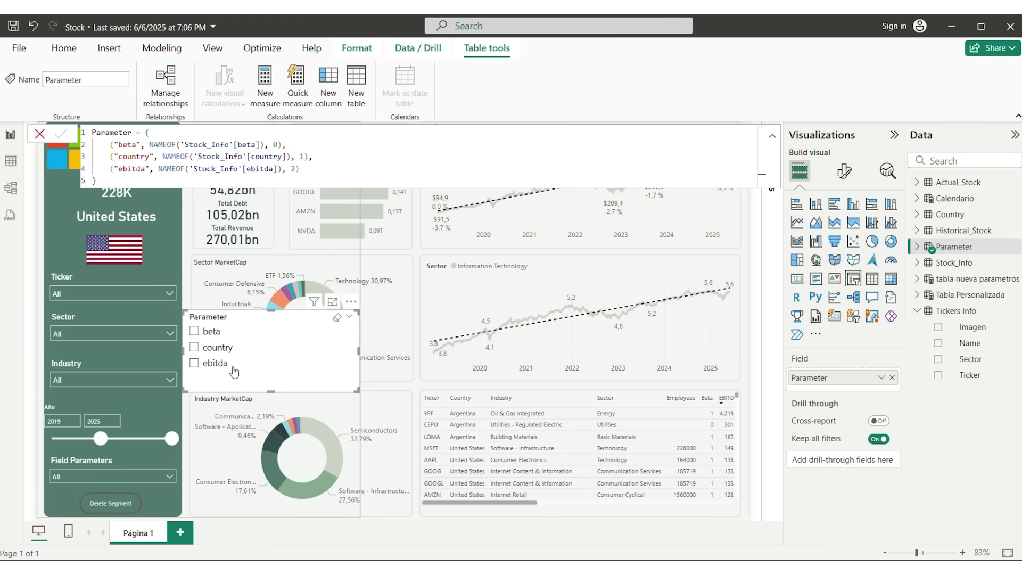
Step: Filter the Parameter slicer to beta, then delete the slicer from the page
left_click(478, 503)
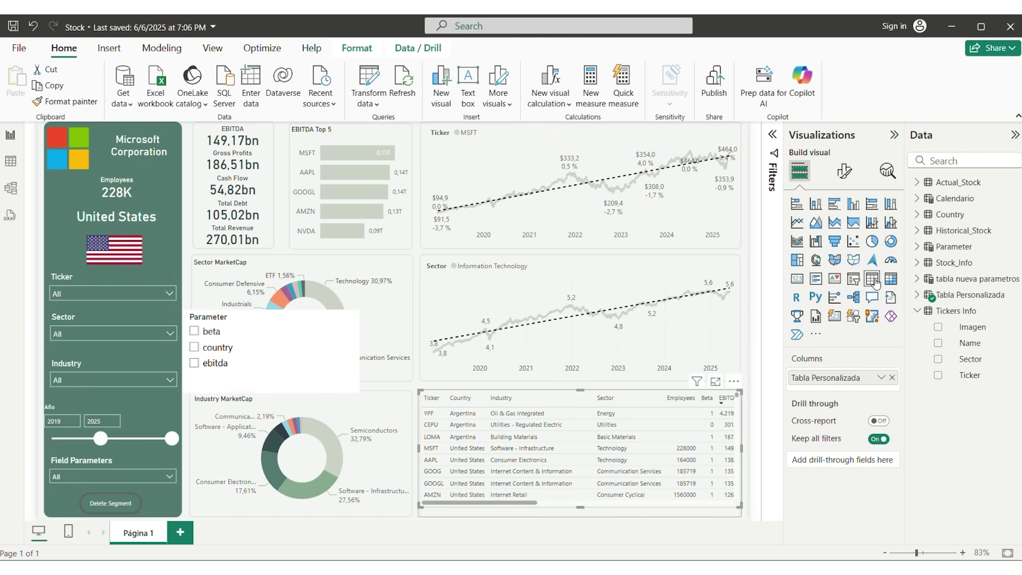
left_click(160, 477)
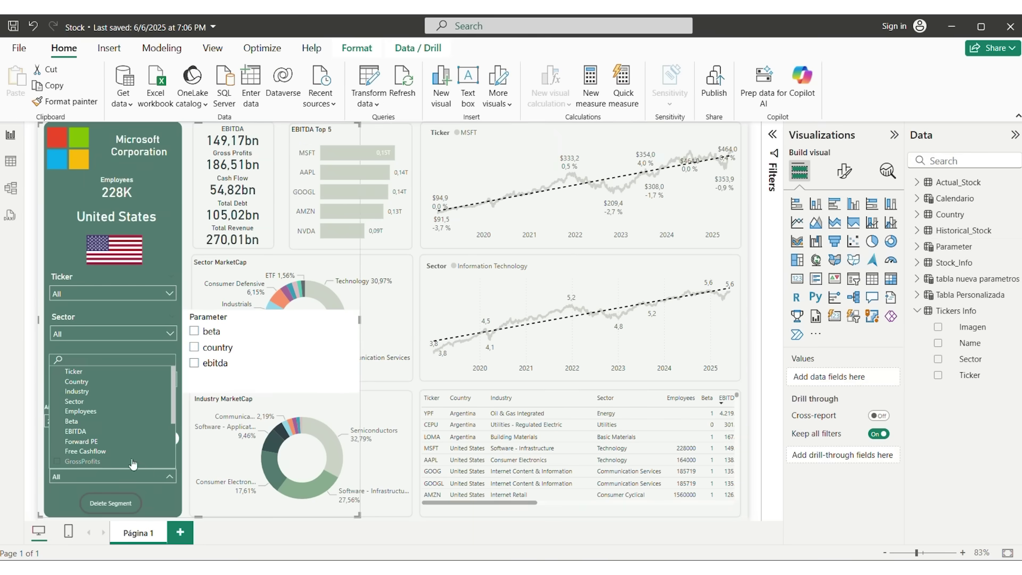
left_click(304, 331)
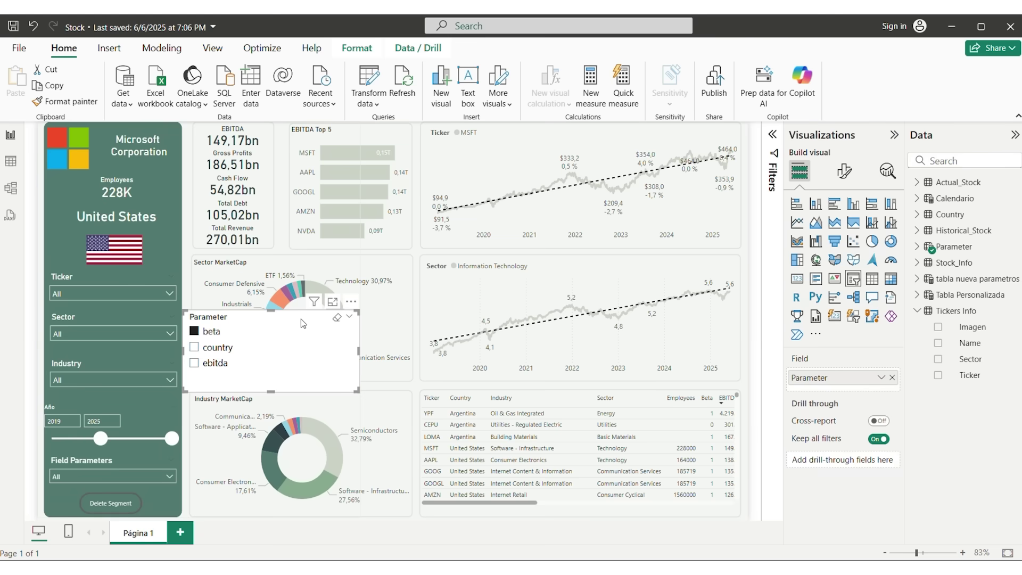
key("Delete")
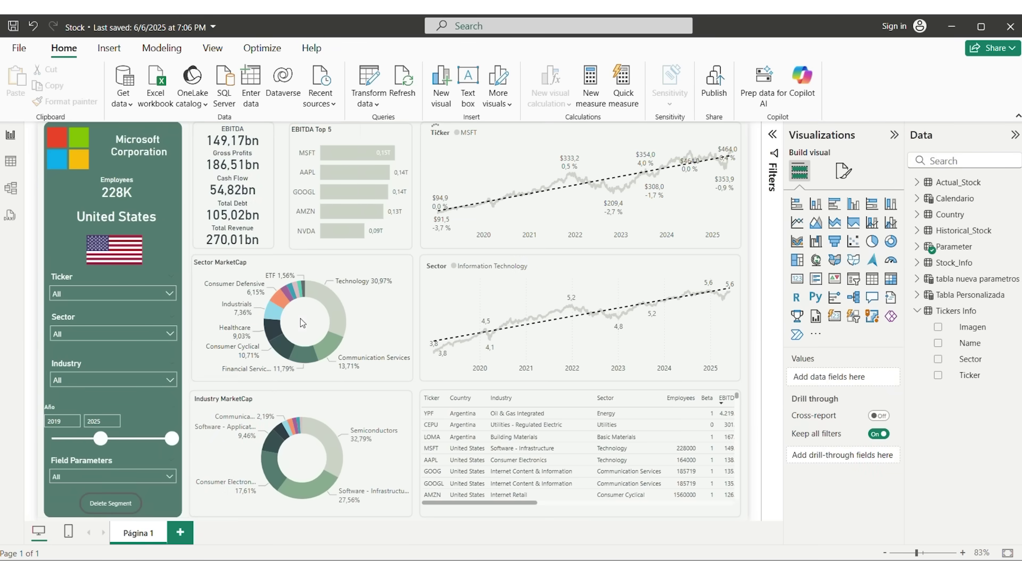
left_click(370, 80)
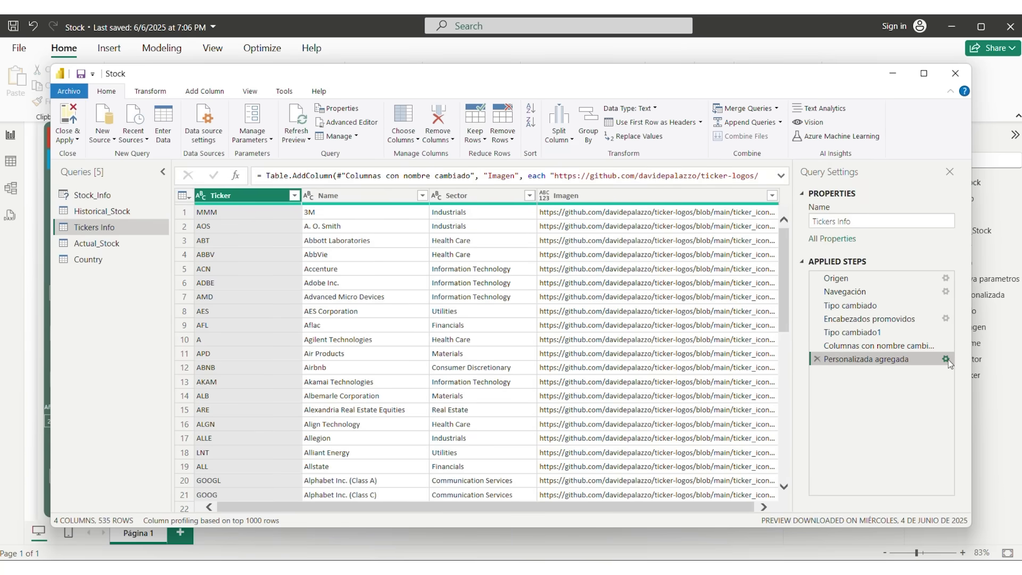
left_click(924, 73)
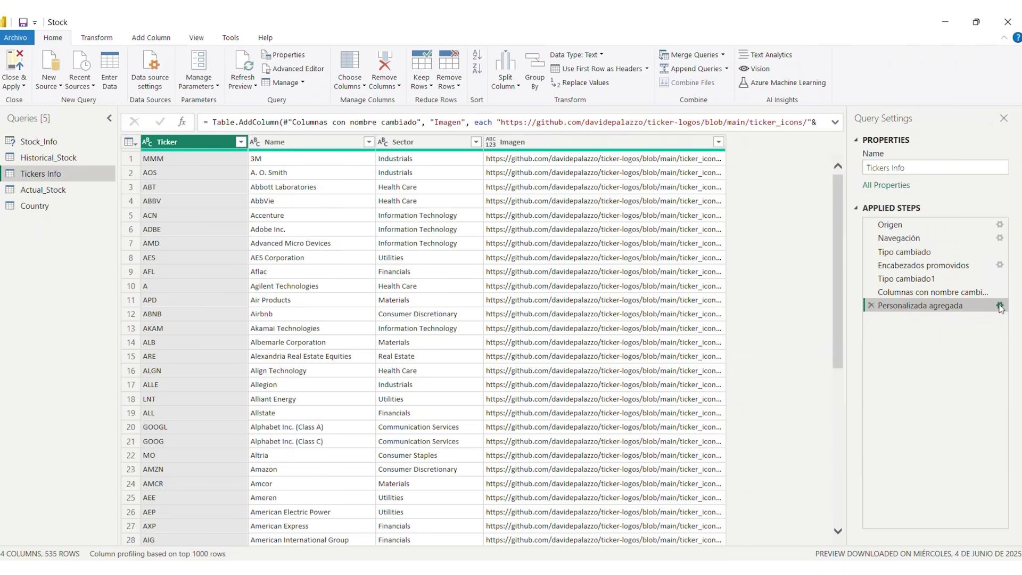
left_click(1000, 306)
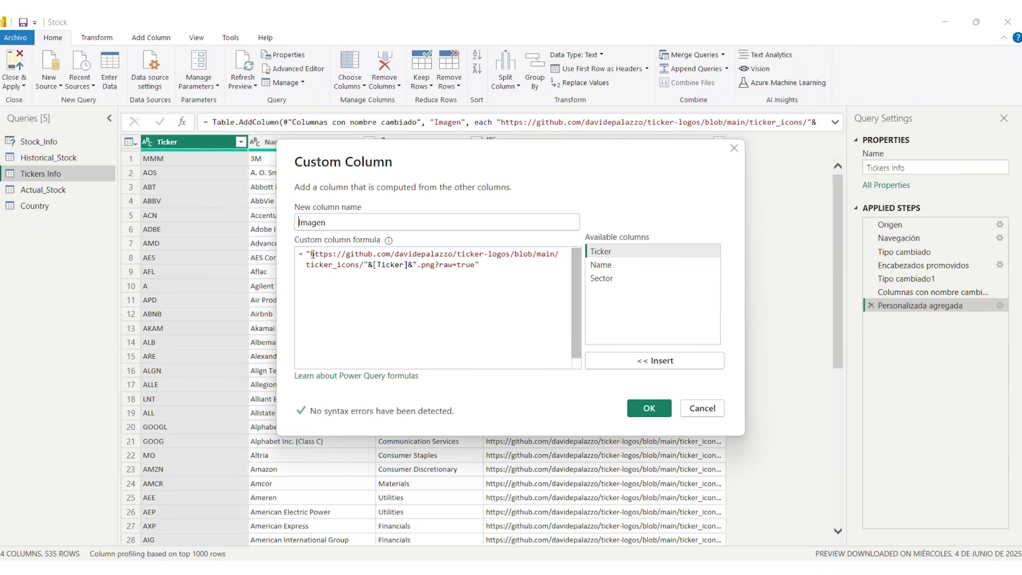
left_click_drag(312, 253, 481, 265)
left_click(381, 277)
left_click_drag(373, 265, 409, 266)
left_click(419, 283)
left_click_drag(419, 263, 459, 269)
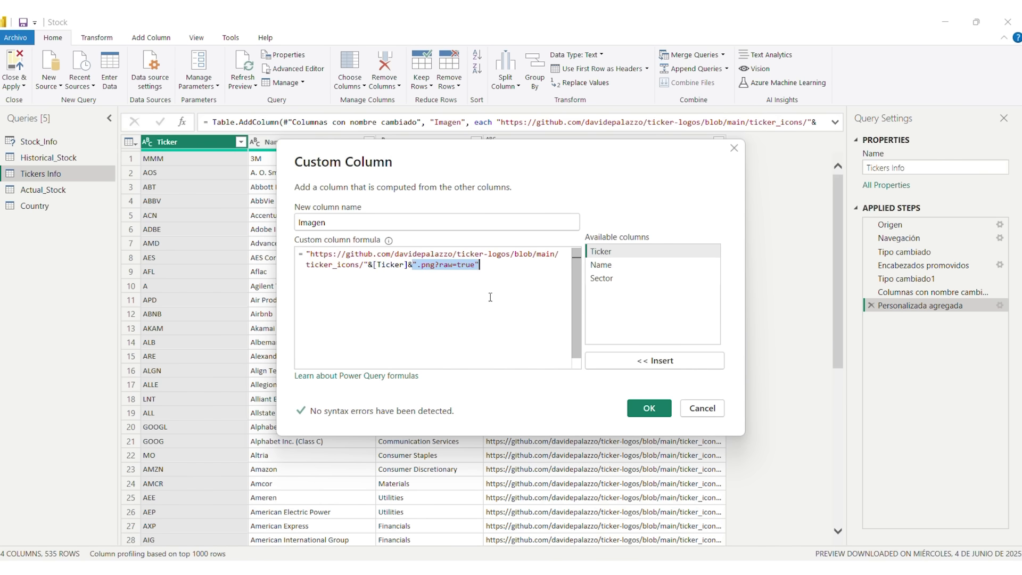
left_click(716, 410)
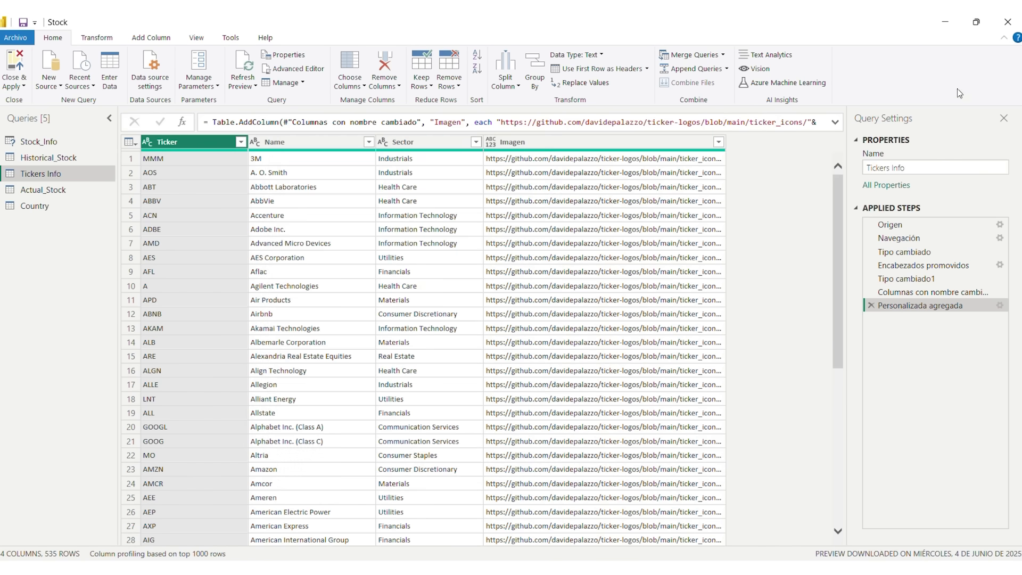
left_click(1006, 22)
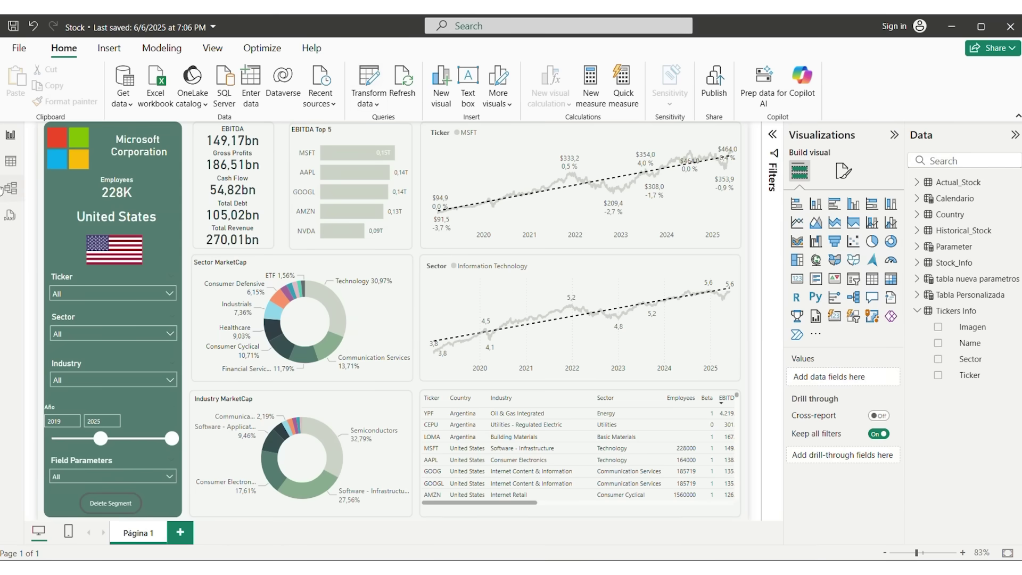
Step: In Table view, set the Tickers Info Imagen column's data category to Image URL
left_click(11, 162)
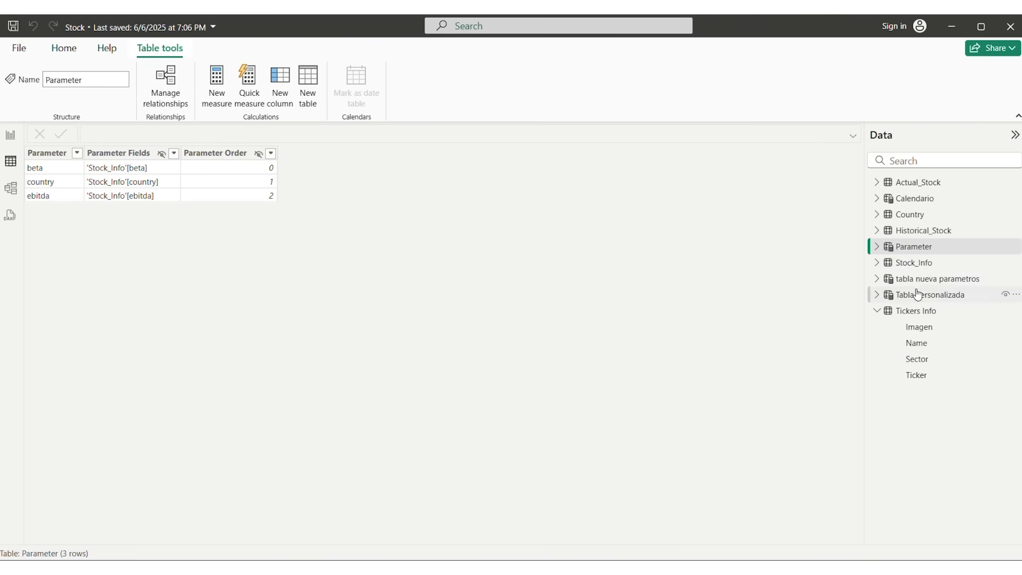
left_click(916, 230)
left_click(920, 264)
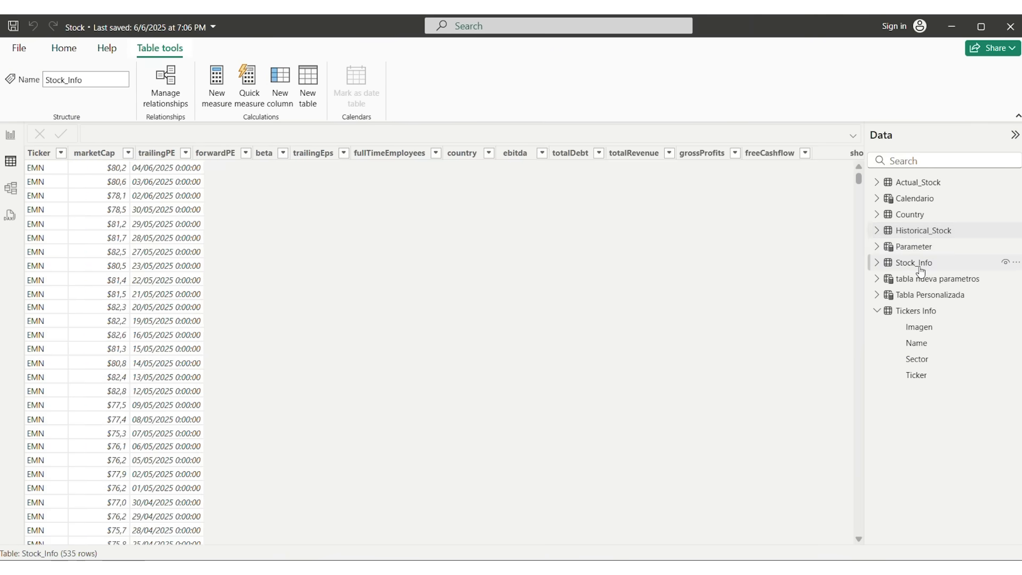
left_click(916, 311)
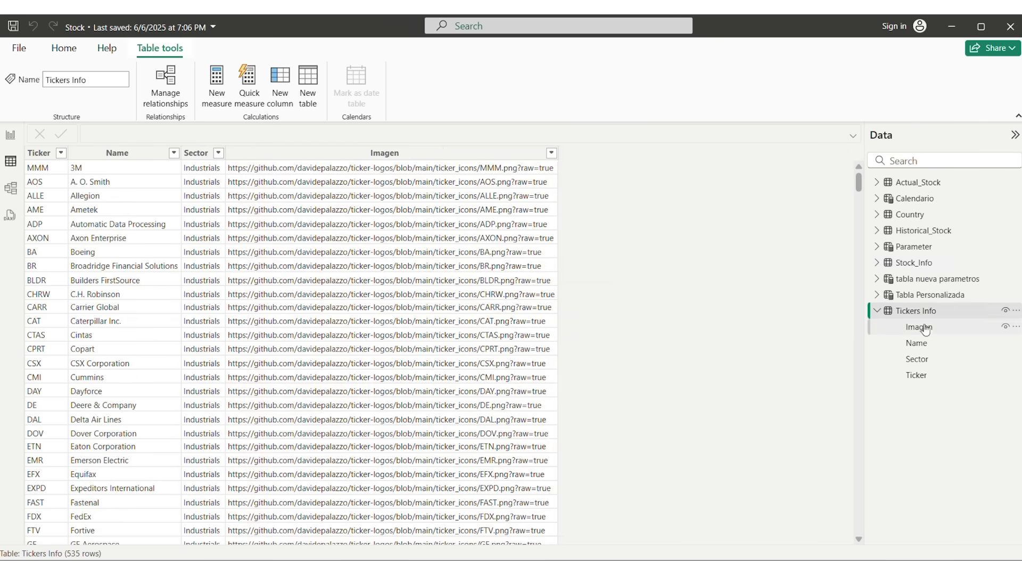
left_click(921, 327)
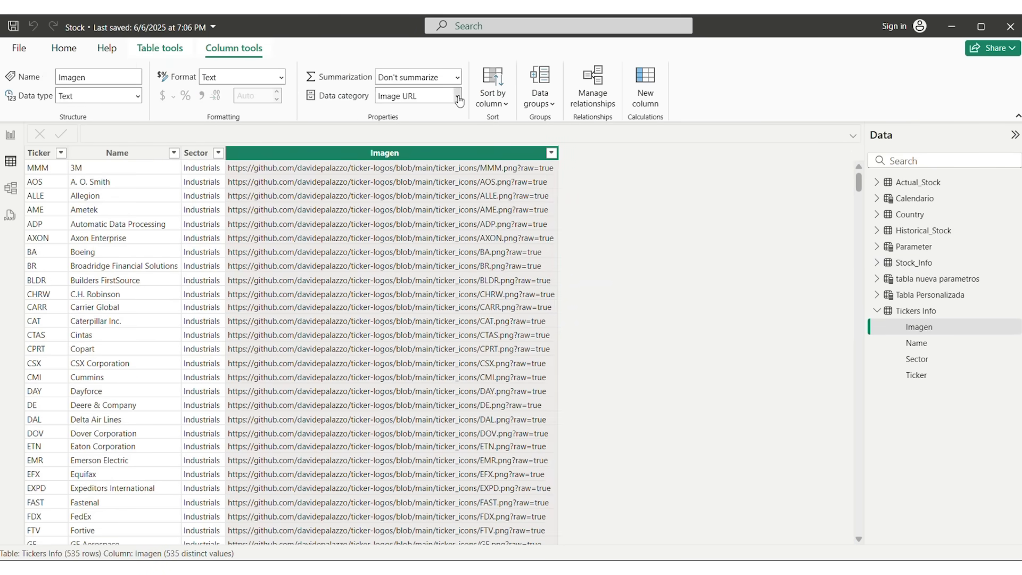
left_click(458, 97)
left_click(10, 137)
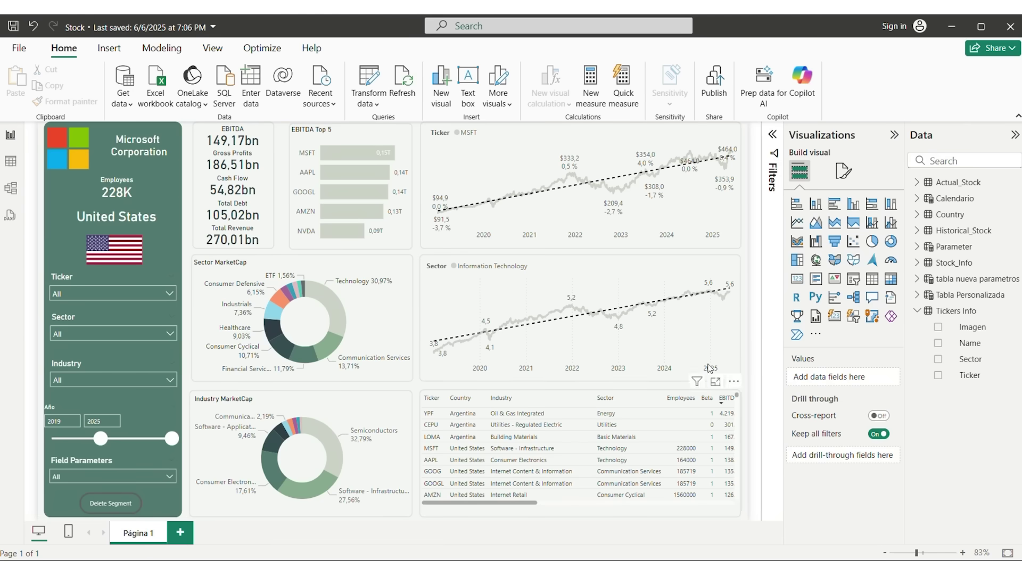
left_click(876, 284)
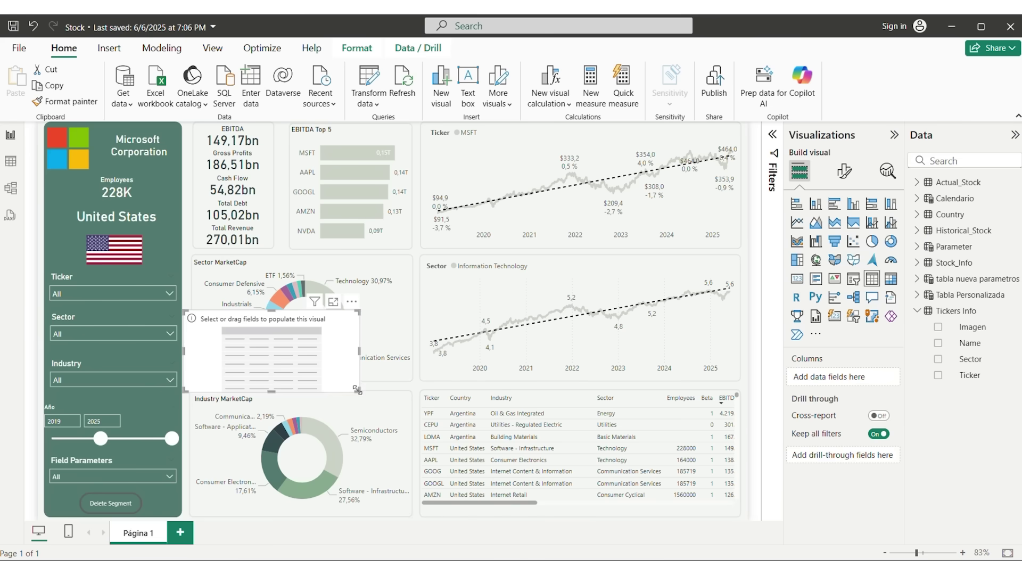
left_click_drag(358, 390, 452, 436)
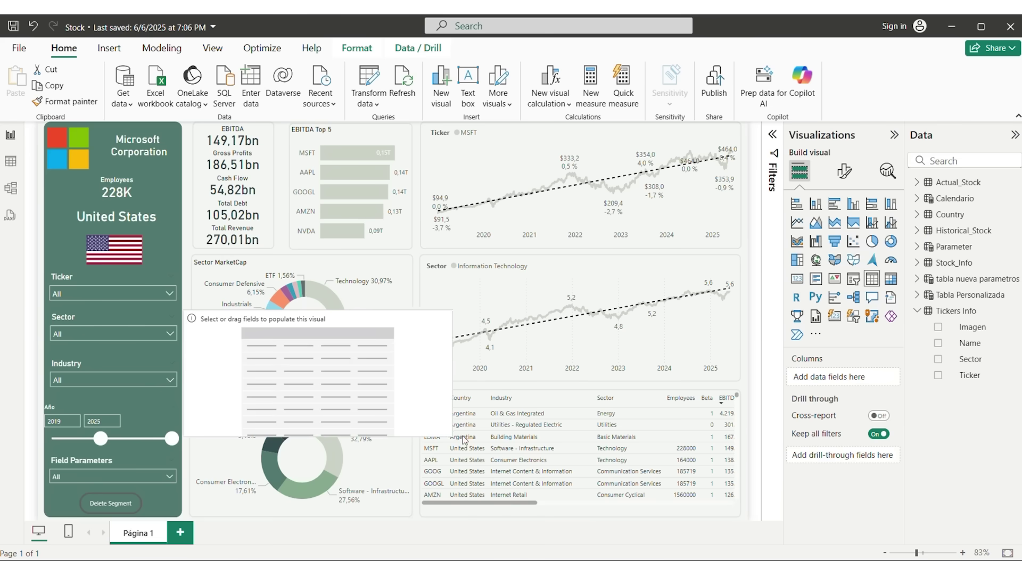
left_click(938, 328)
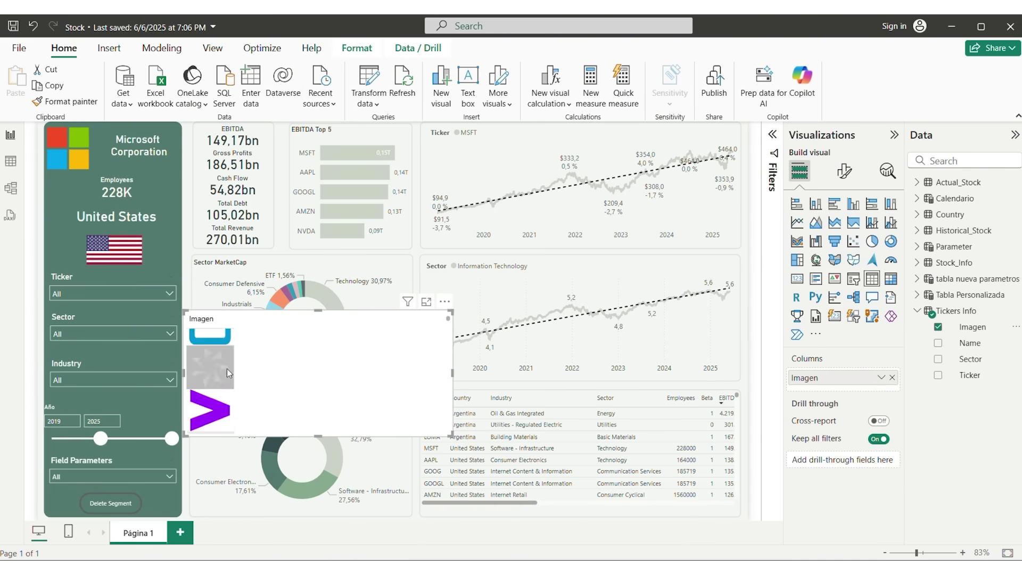
scroll(226, 366, "down", 5)
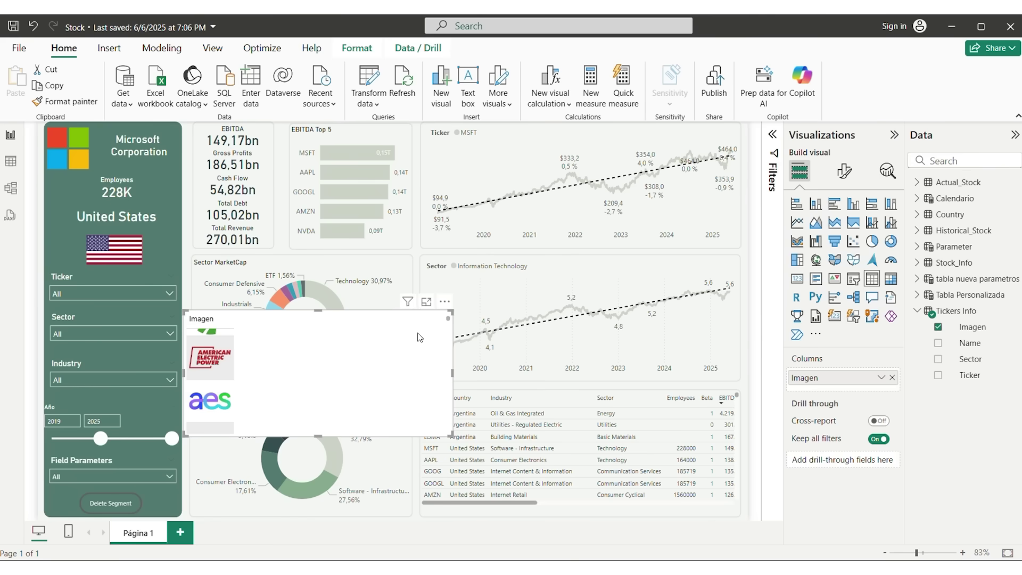
key("Delete")
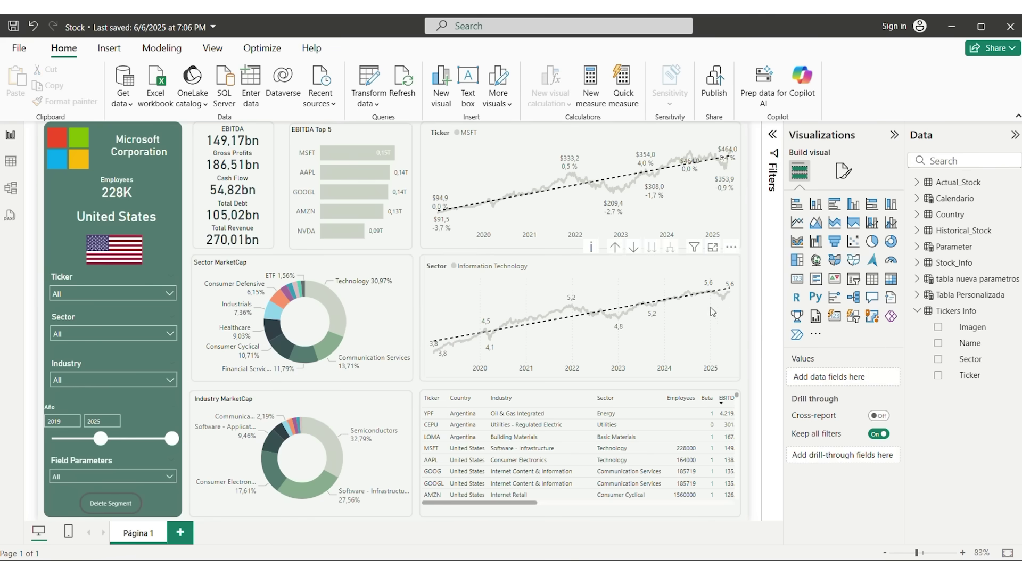
left_click(894, 136)
Step: Collapse the Data pane and rename the 'Página 1' report page to 'Stock Charts'
left_click(1016, 138)
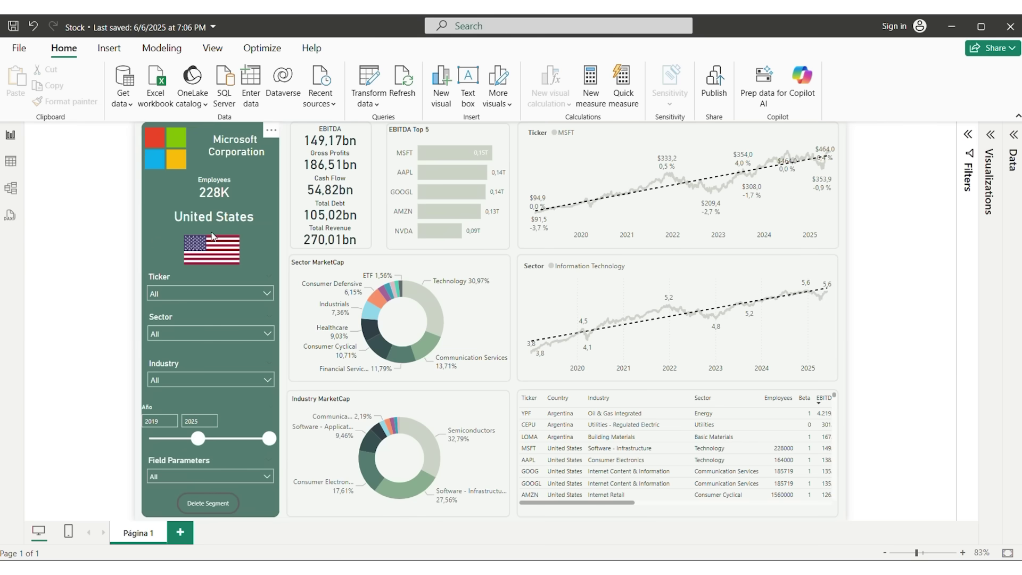
triple_click(138, 536)
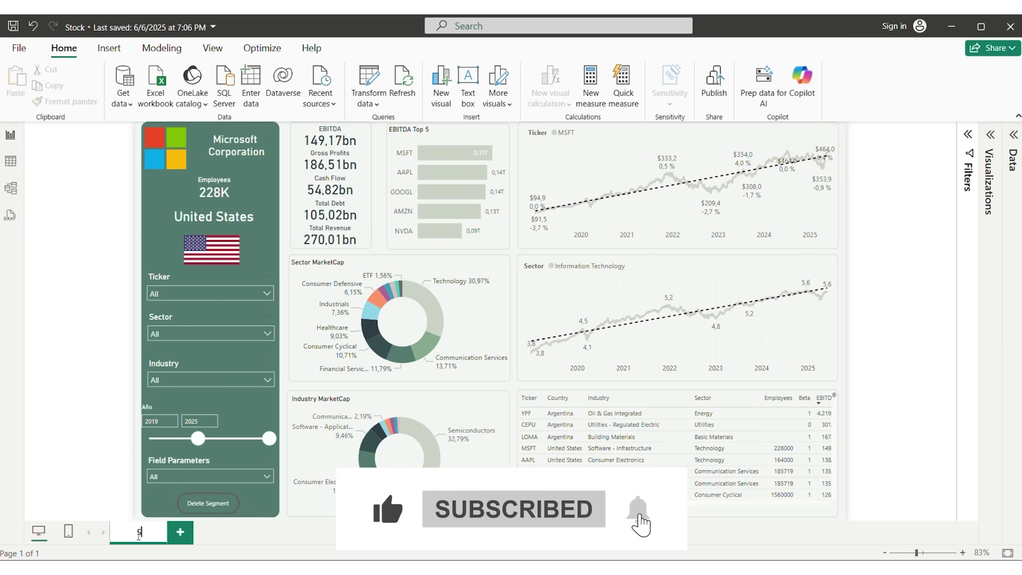
type("Stock Charts")
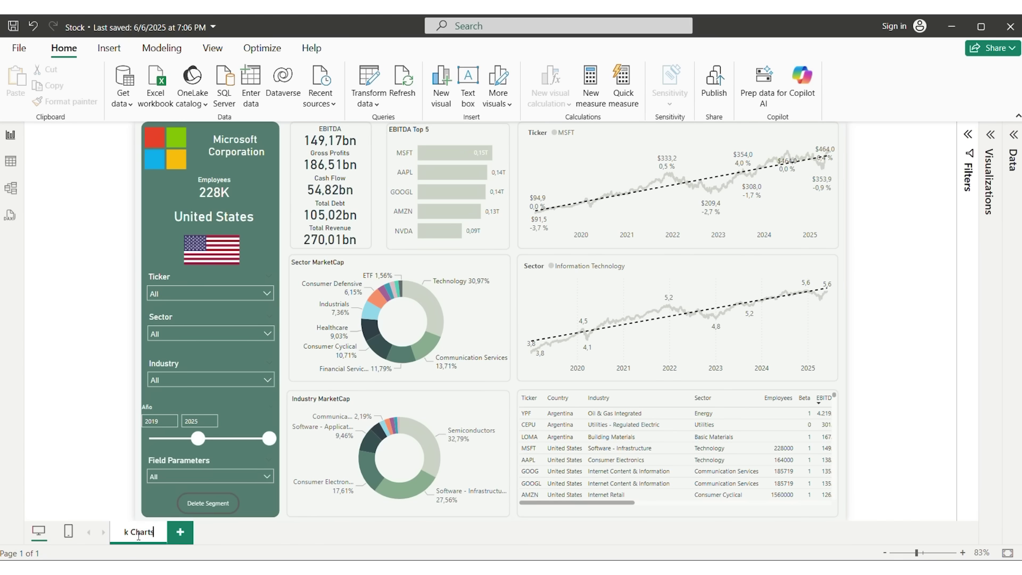